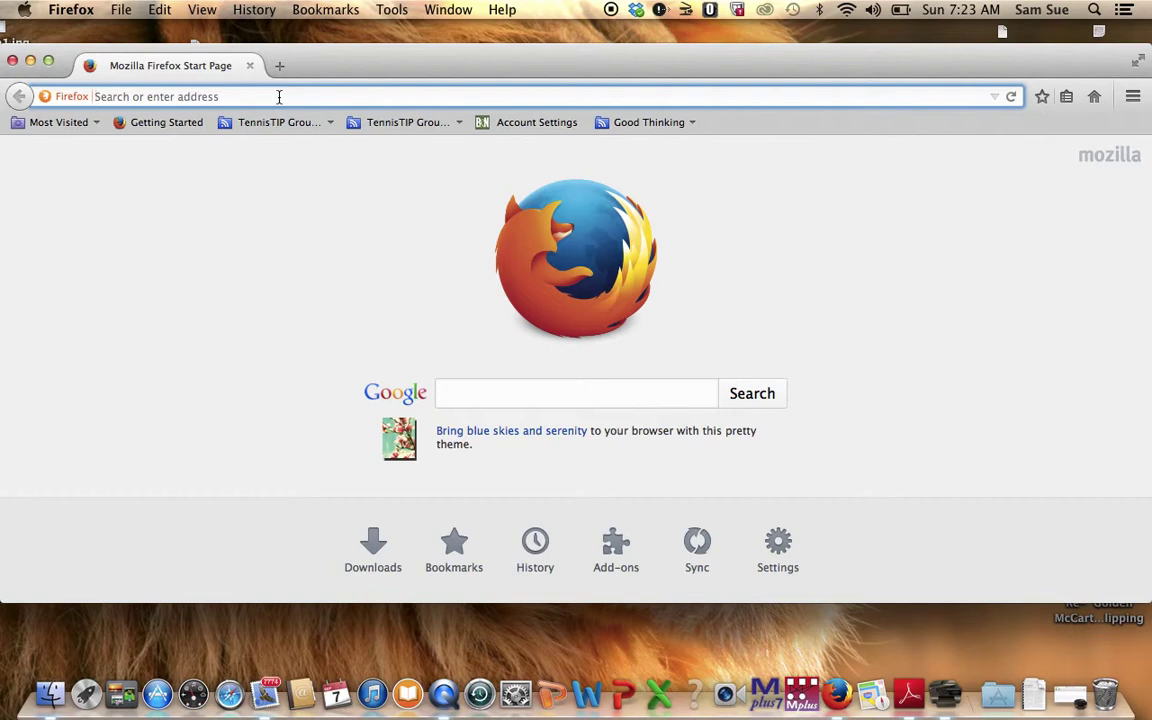
Load law-cuny-csm.symplicity.com/students from the autocompleted Symplicity address in Firefox.
type("law-cuny-csm.symplicity.com/")
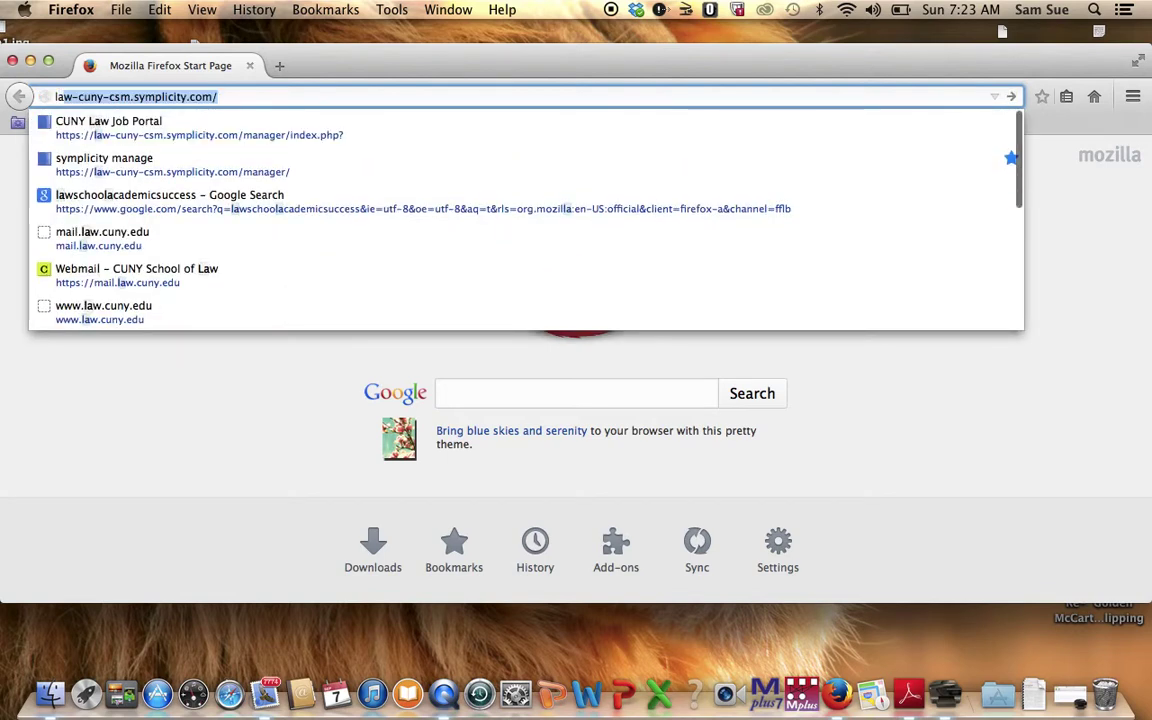
left_click(246, 94)
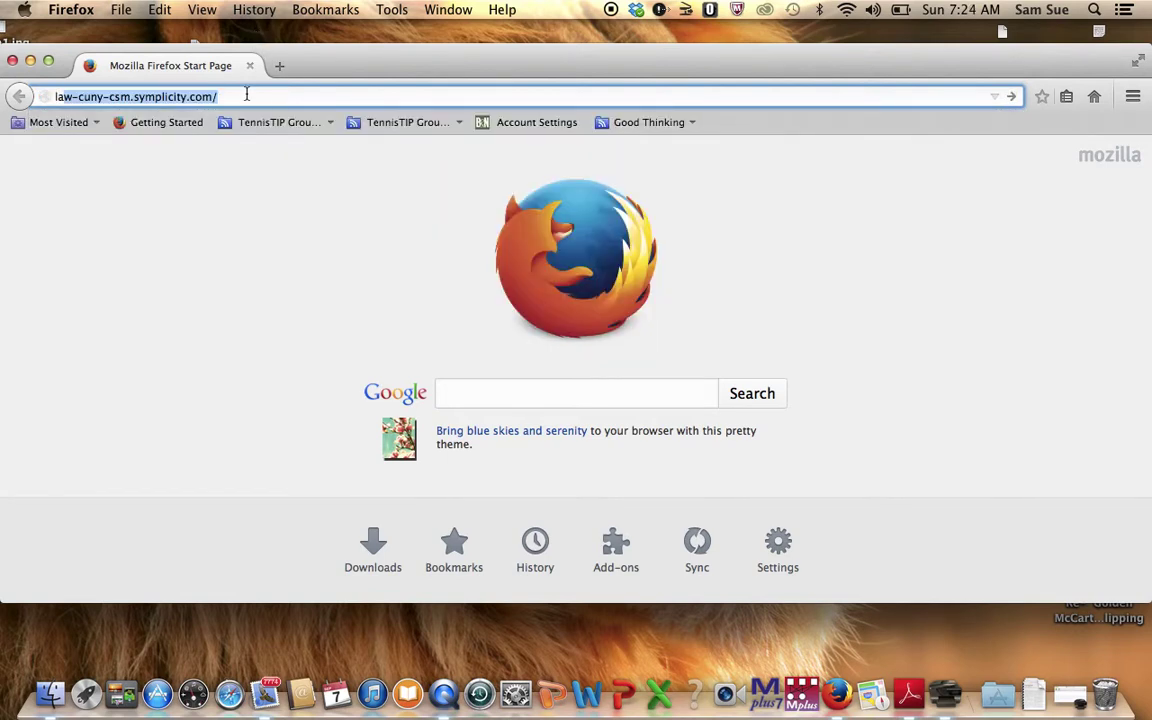
left_click(246, 94)
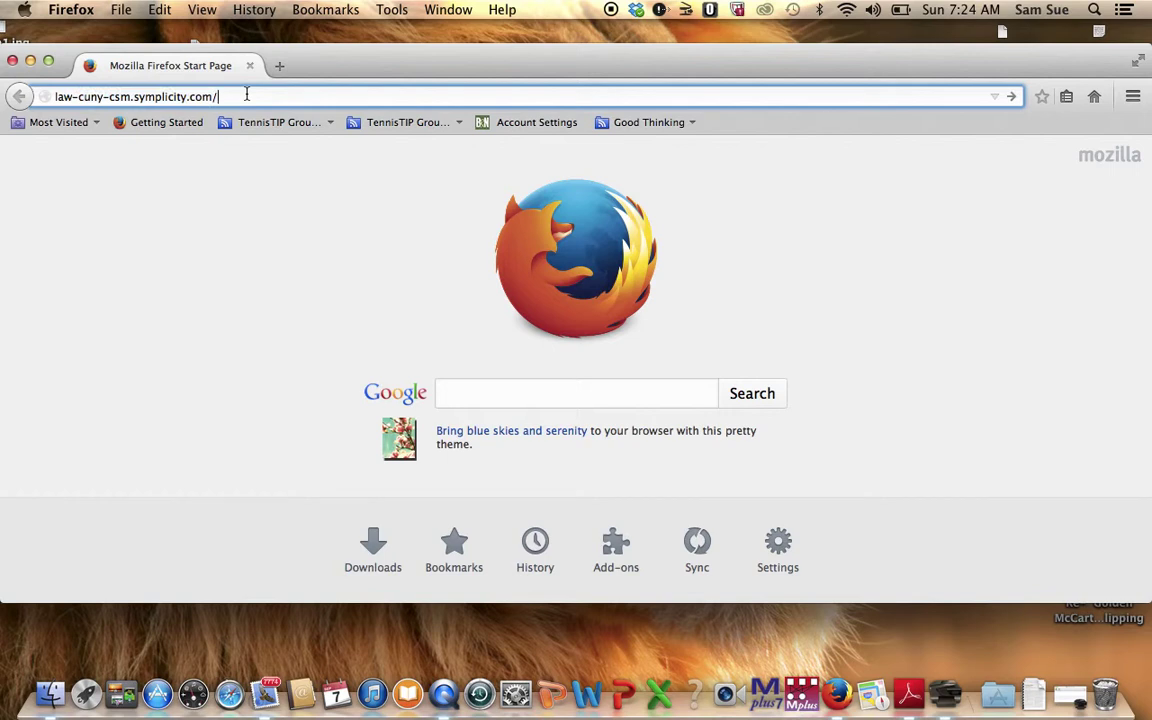
type("students")
key("Return")
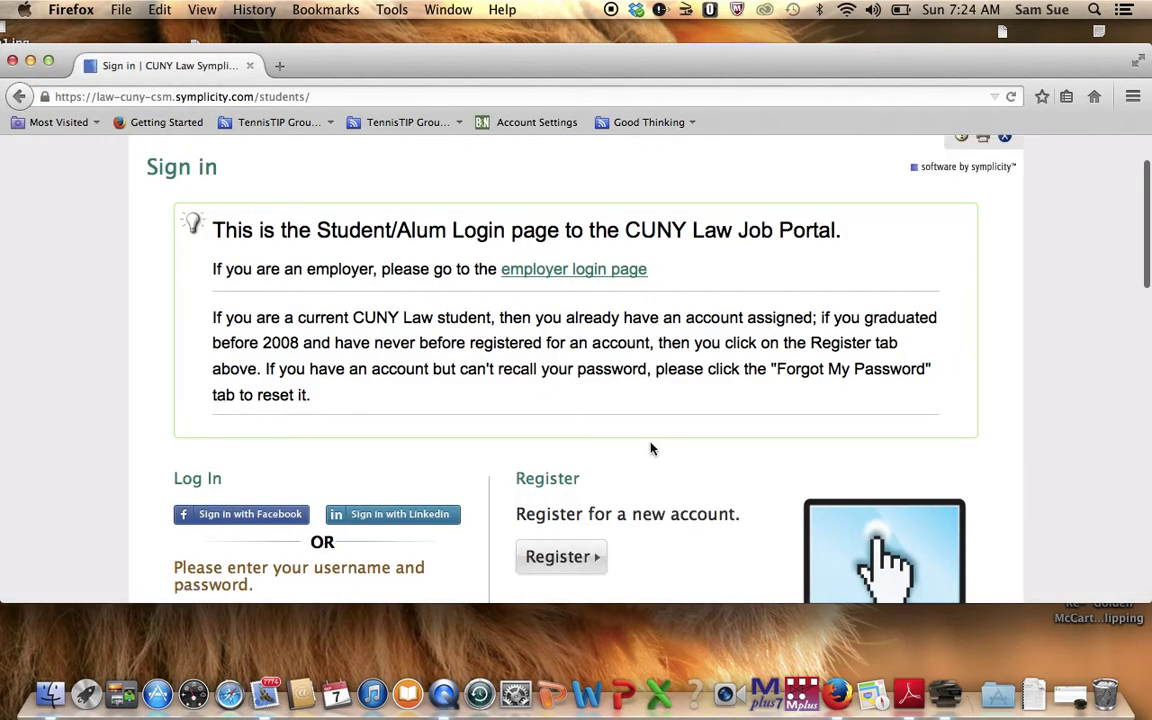
Sign in to the CUNY Law student portal with the account's email address and password.
key("Down")
key("Down")
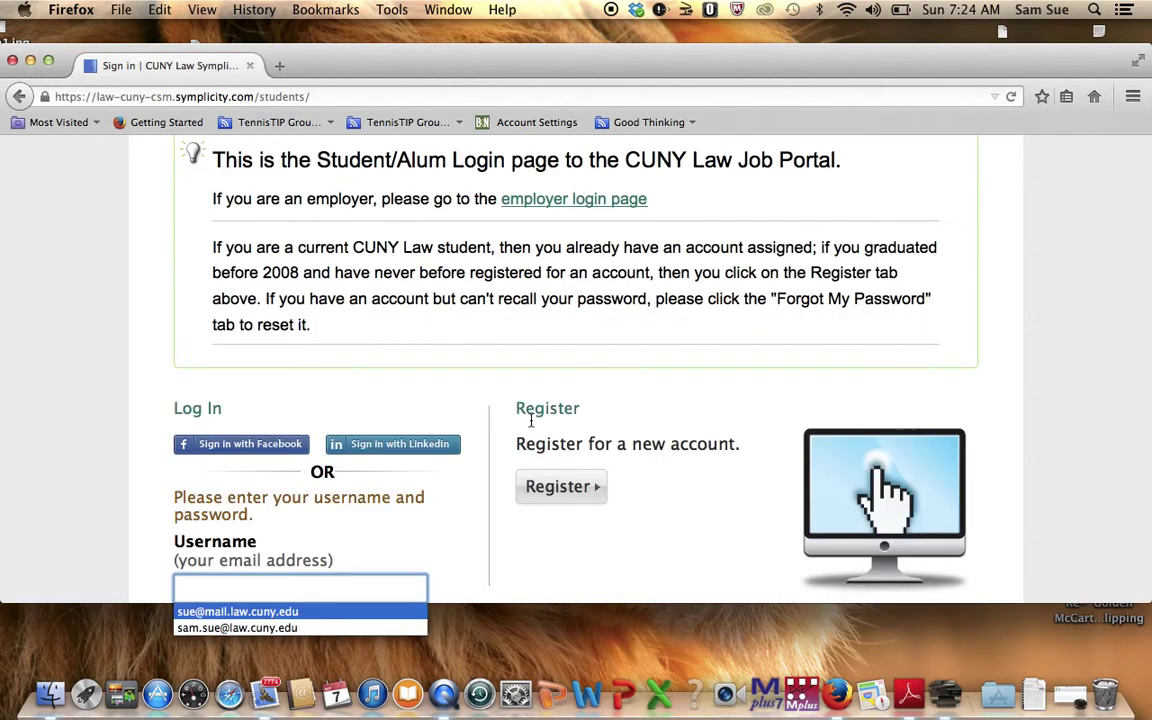
scroll(687, 519, "down", 4)
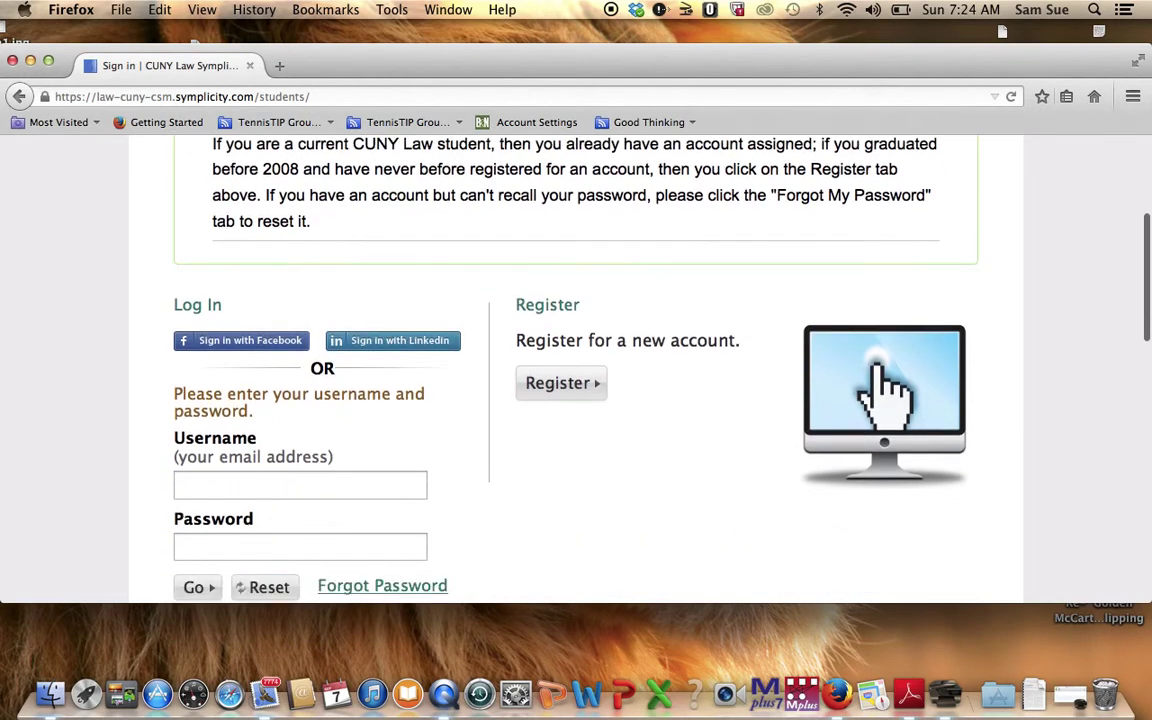
left_click(290, 421)
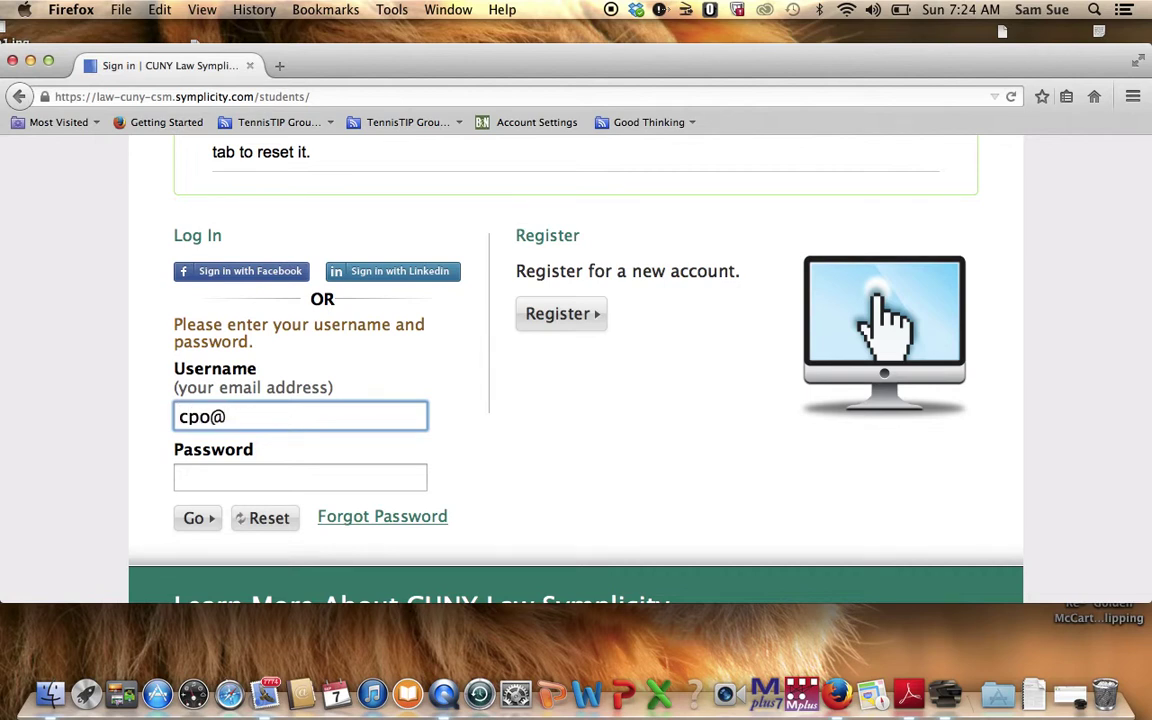
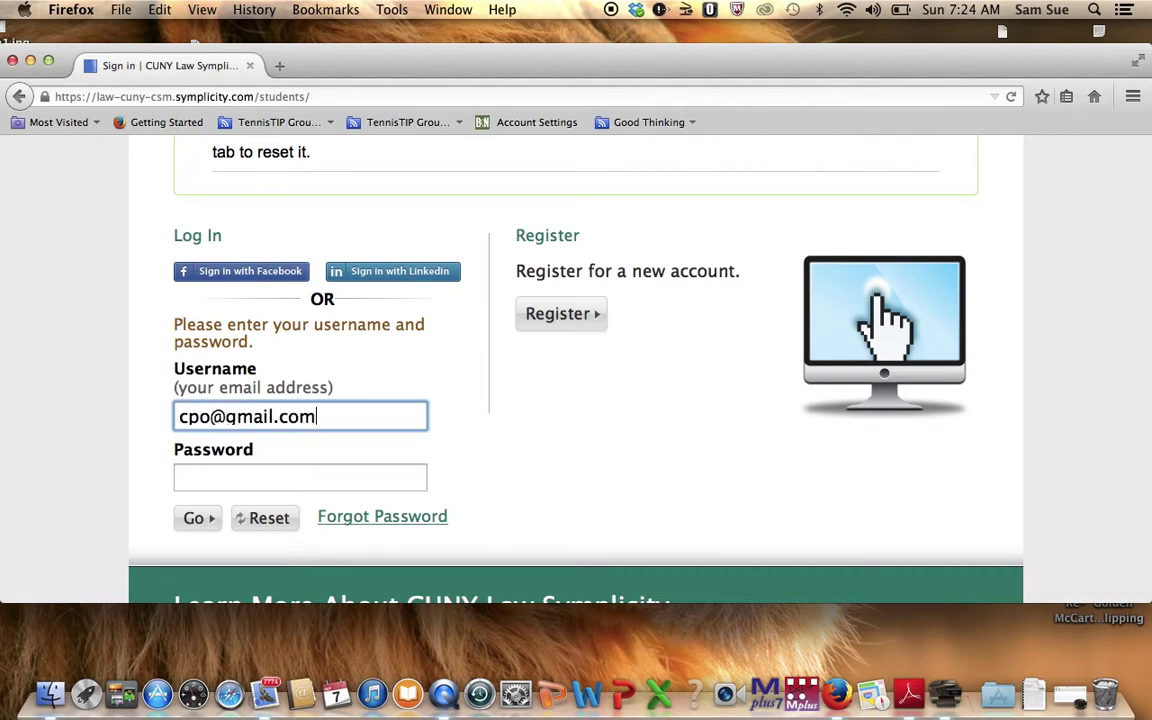
key("Tab")
left_click(232, 417)
left_click(214, 467)
type("••••••")
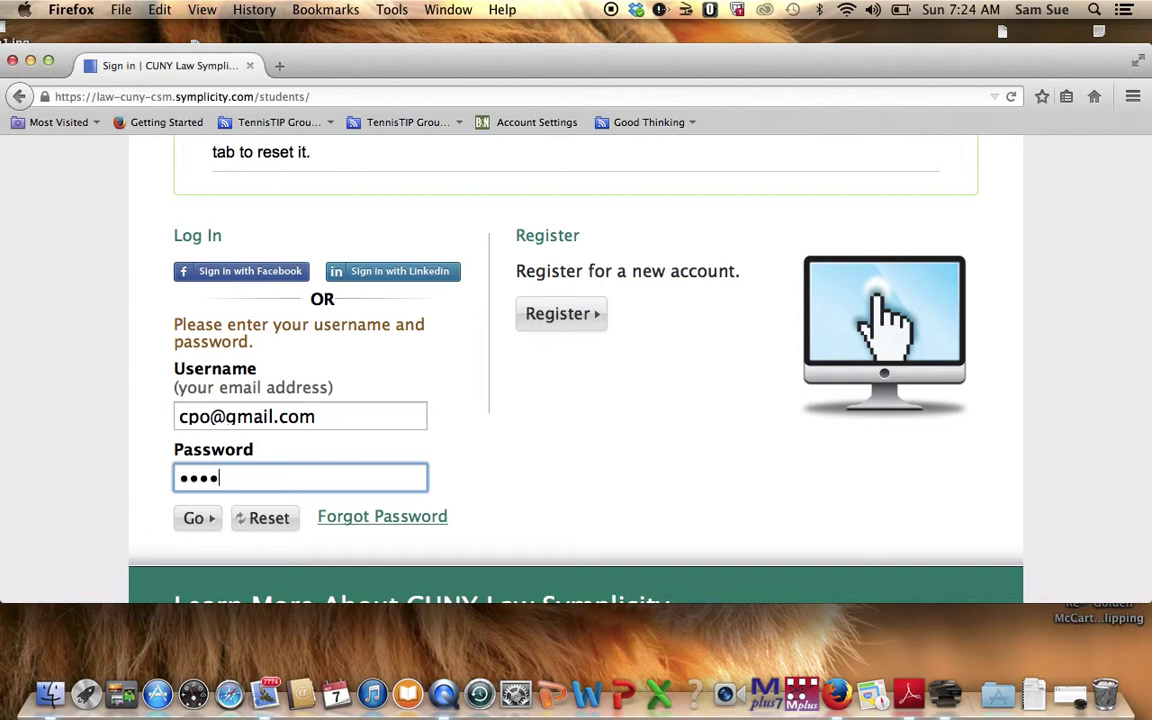
key("Return")
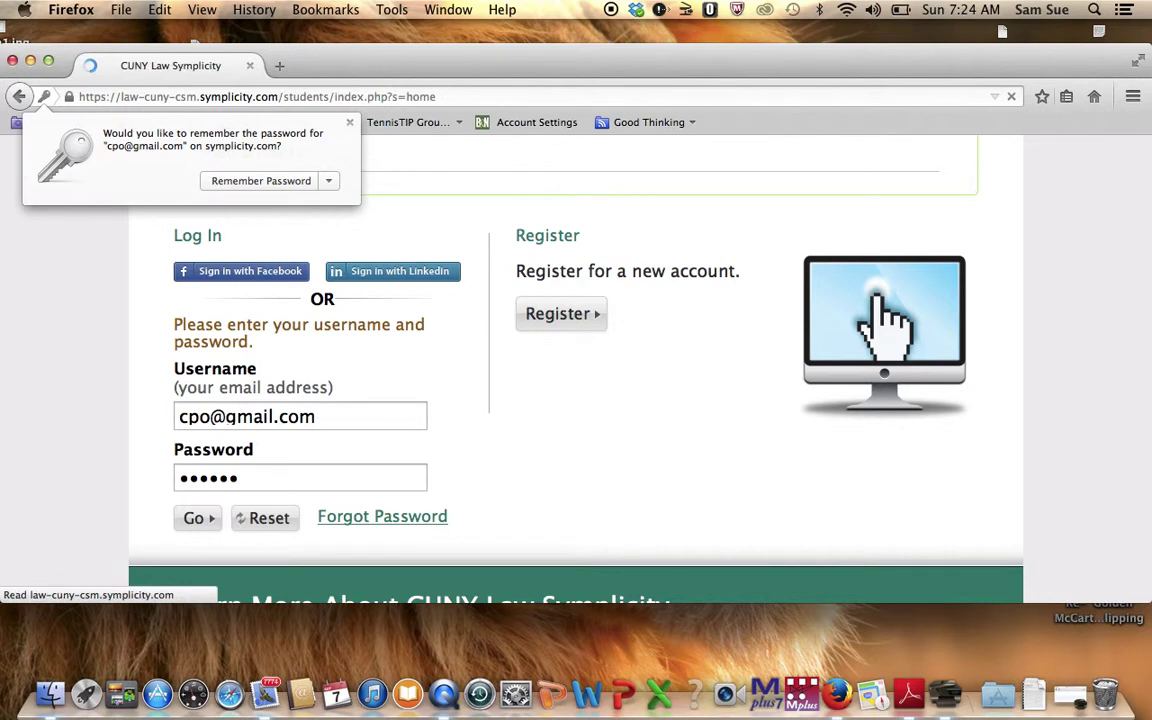
Dismiss Firefox's Remember Password prompt and reveal the Documents tab dropdown on the home page.
mouse_move(291, 231)
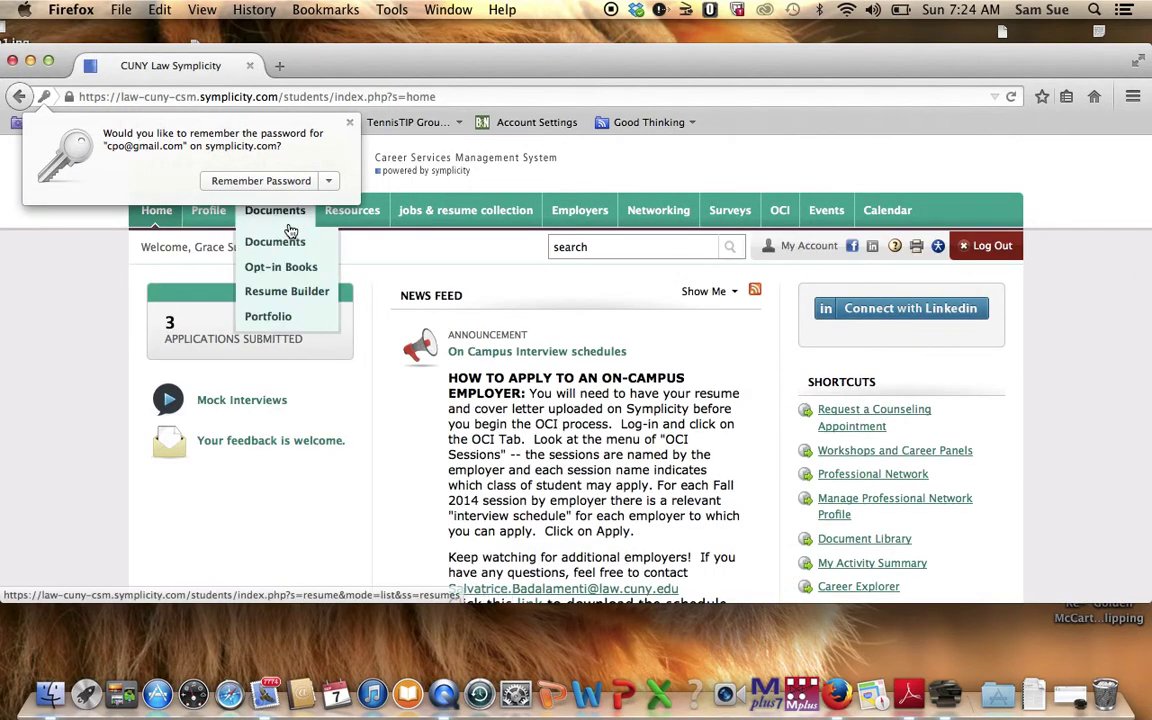
left_click(314, 112)
mouse_move(323, 272)
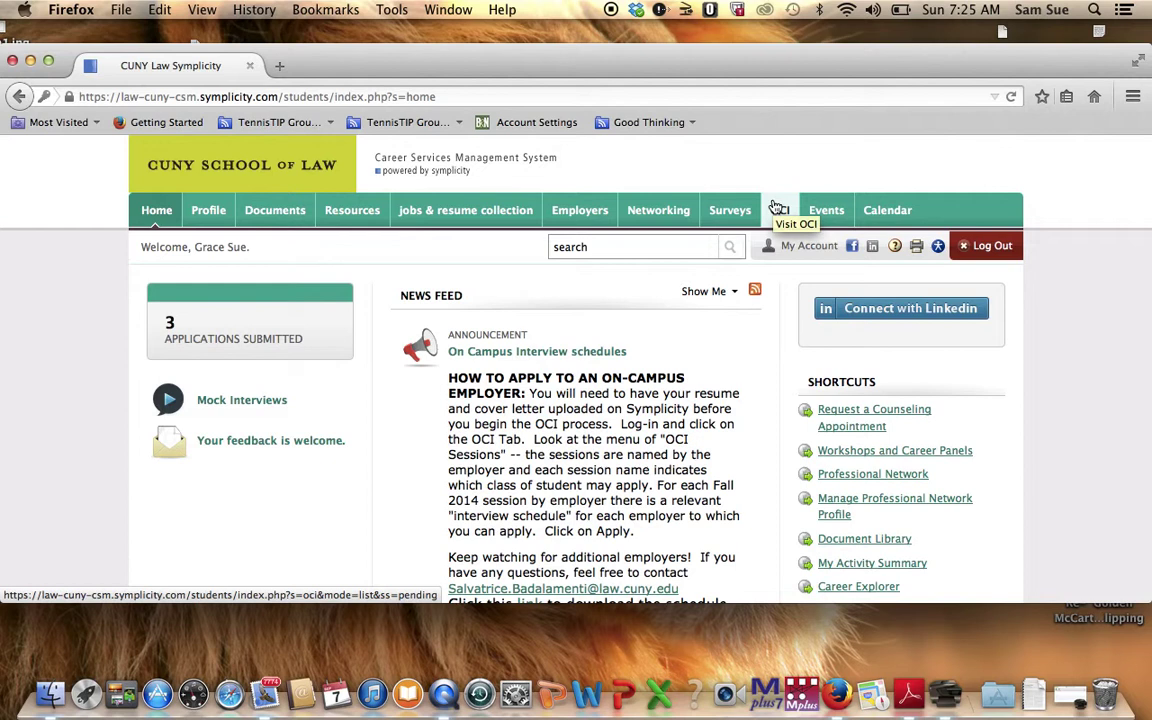
mouse_move(275, 212)
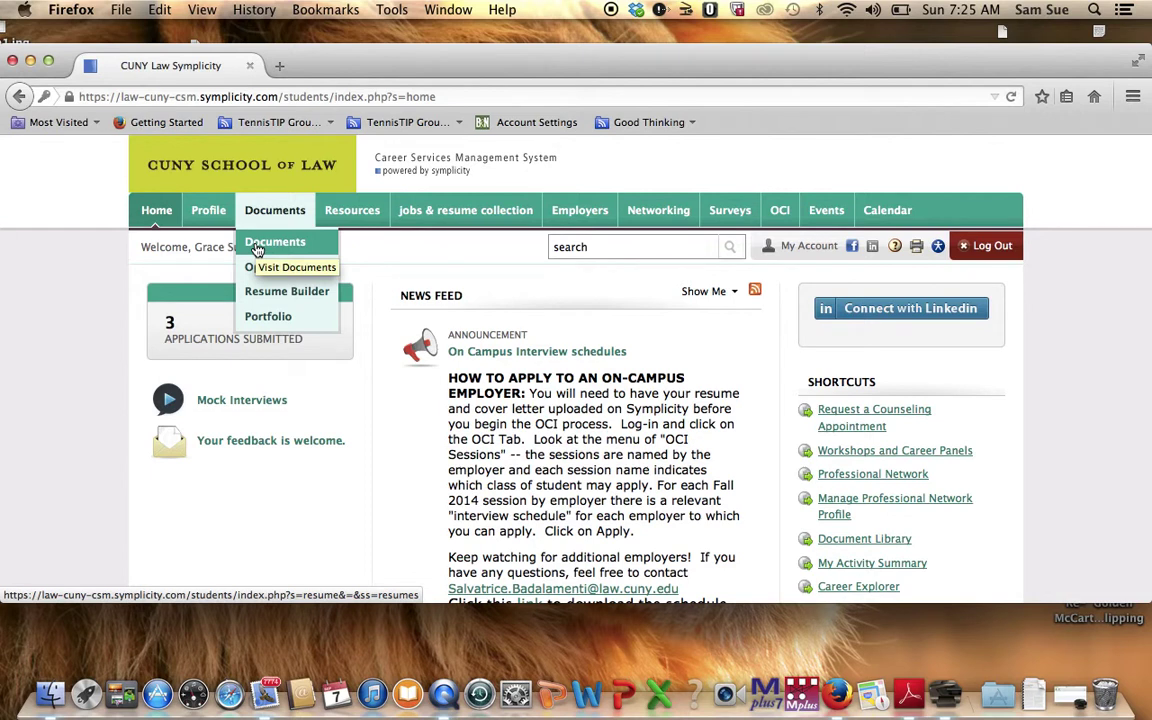
Open the Documents page and scroll down the list to the testtranscript entry.
left_click(257, 245)
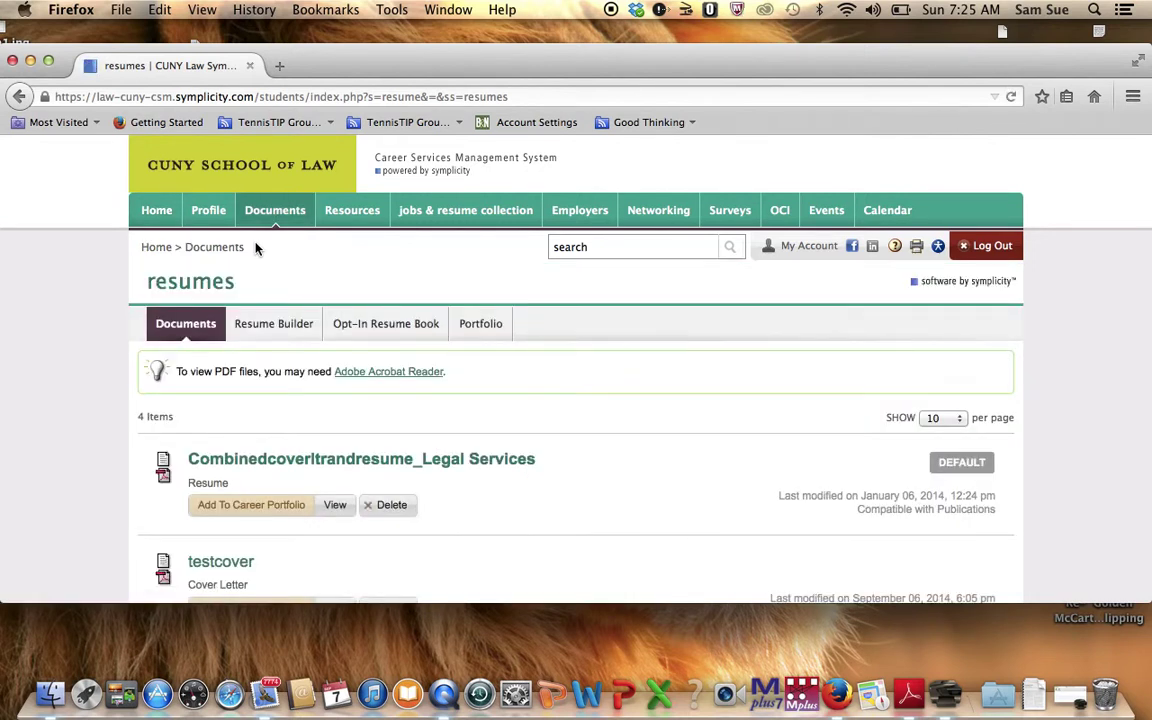
scroll(626, 443, "down", 3)
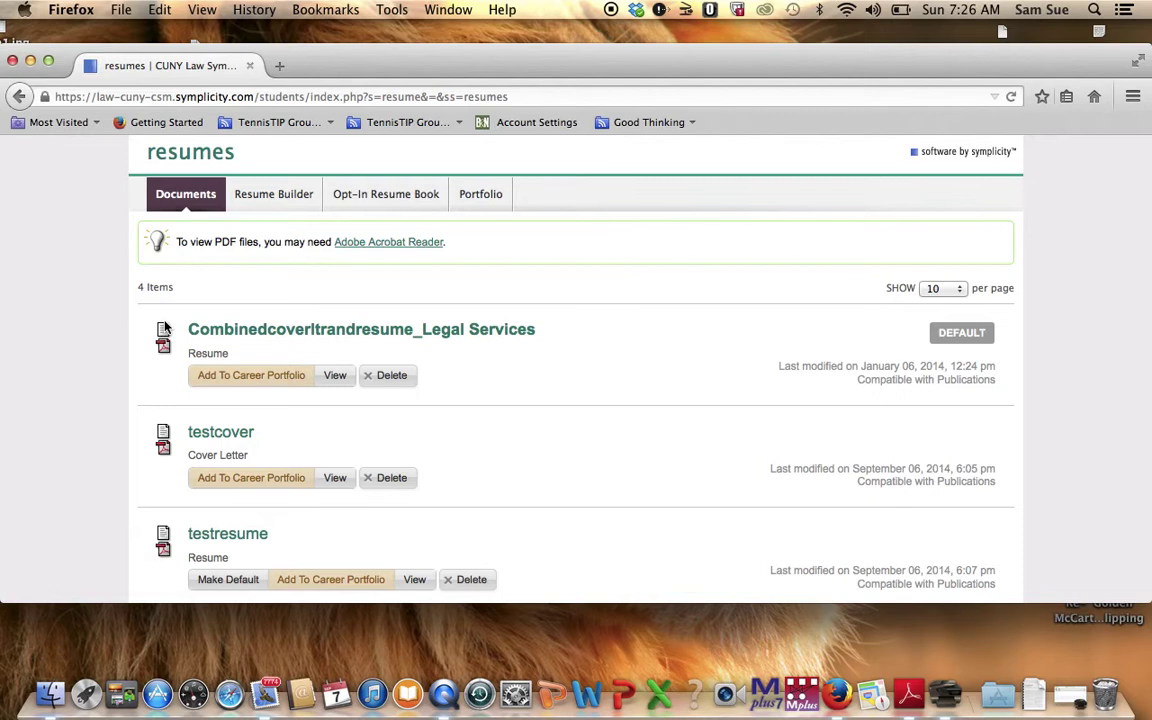
scroll(165, 328, "down", 5)
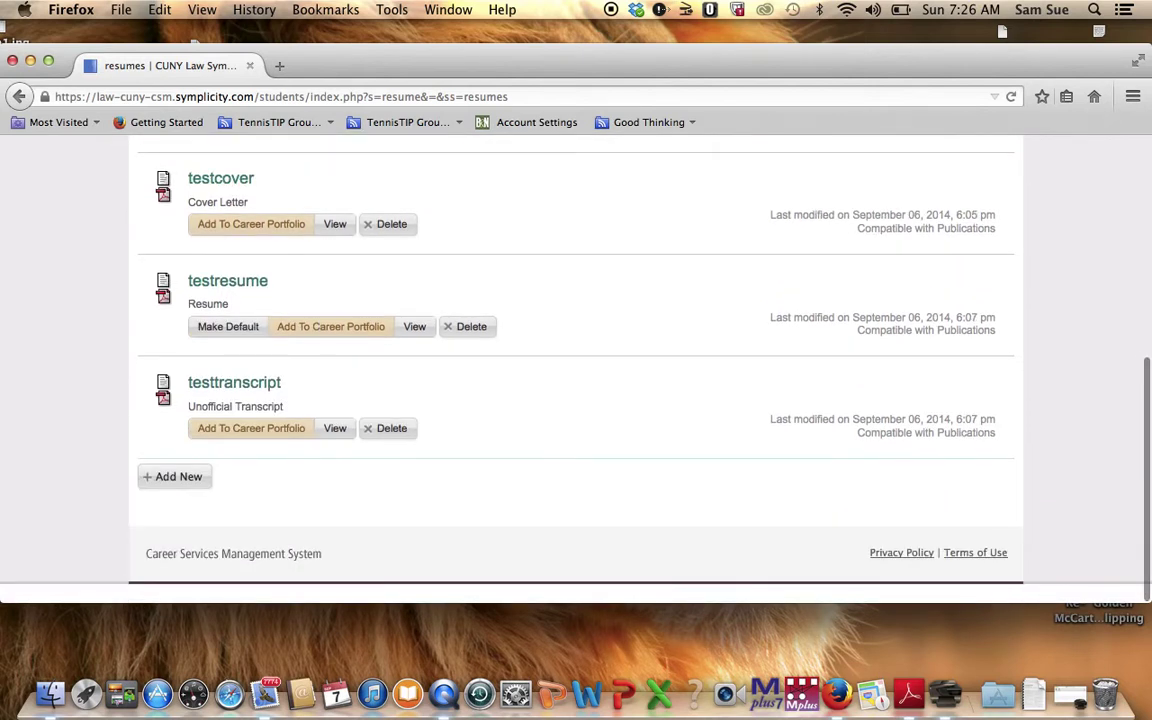
Start a new Student Document form from Add New and dismiss the label suggestions.
left_click(166, 477)
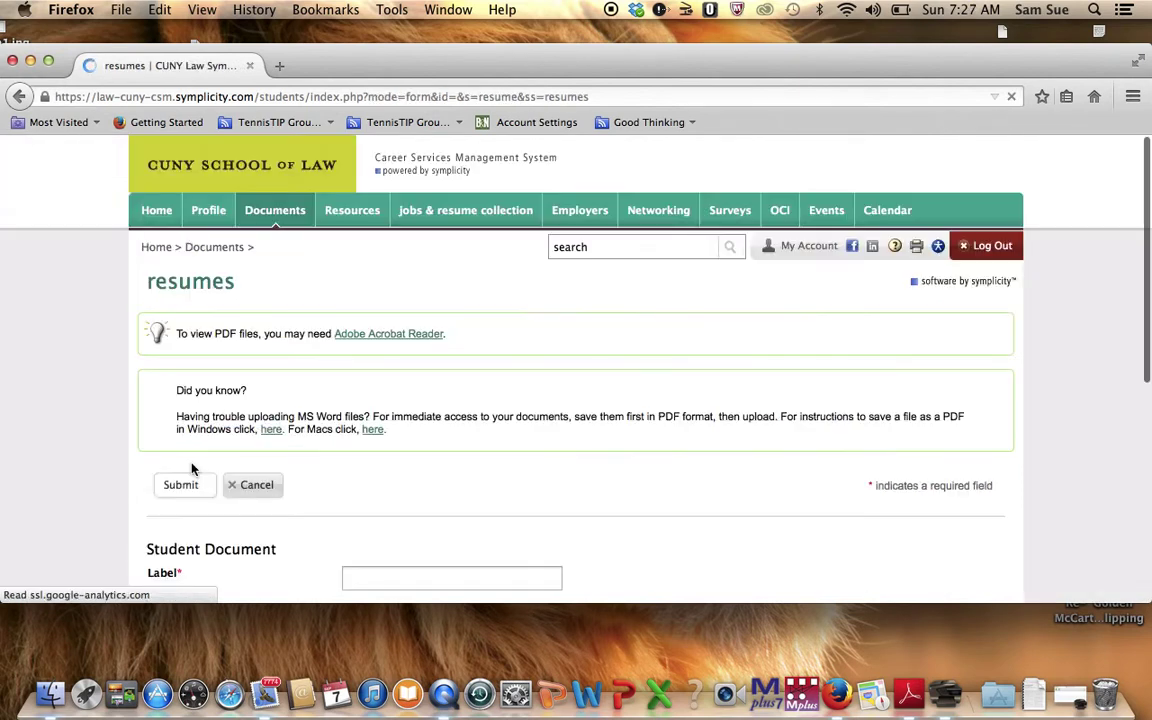
left_click(411, 573)
left_click(411, 573)
left_click(530, 545)
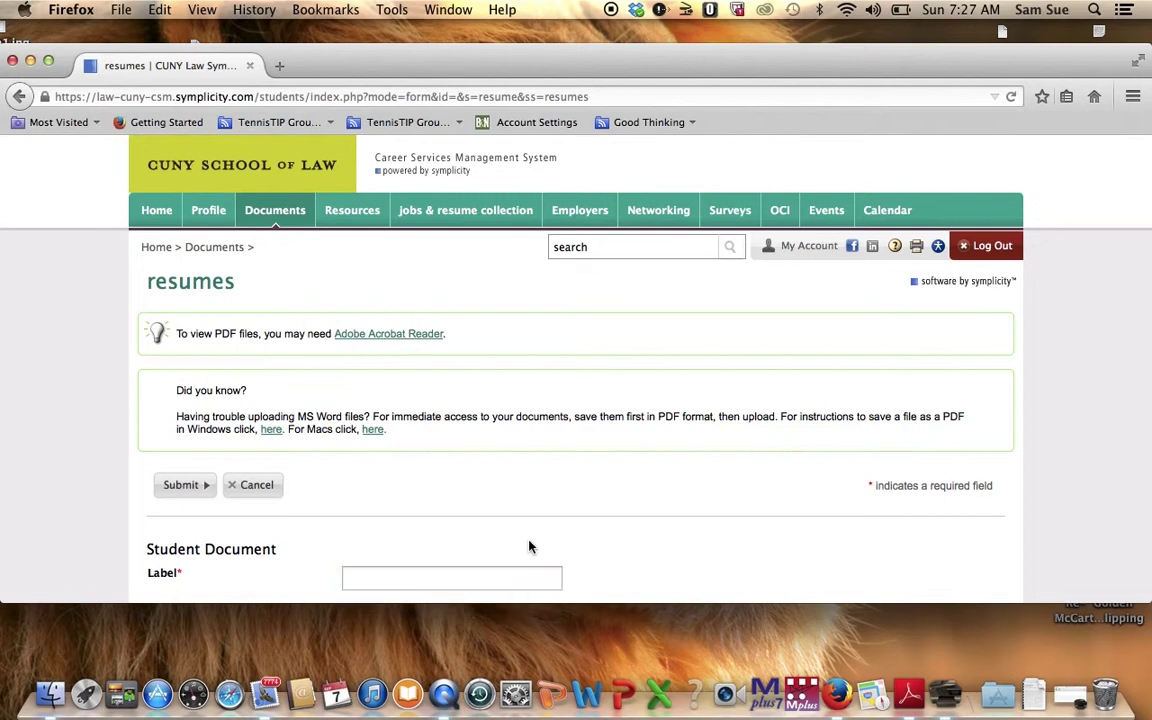
scroll(530, 545, "down", 3)
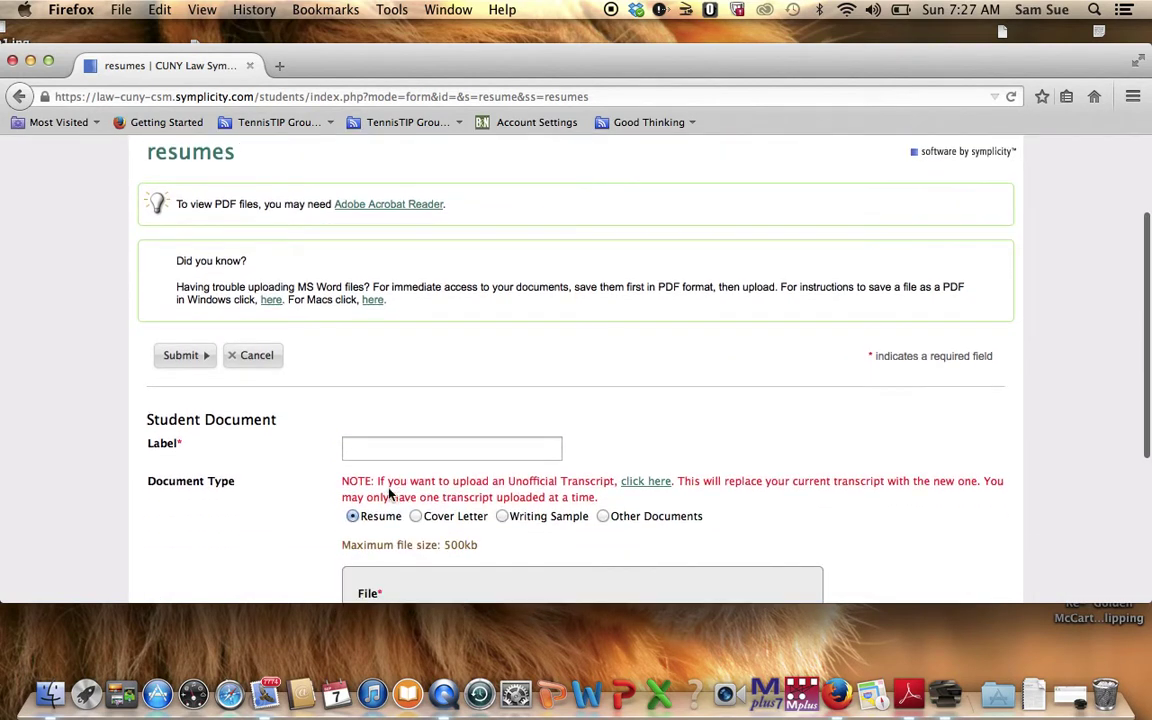
Enter LASCDP_Aug262014_cvrltr as the label, correcting its ending, then scroll to the upload box.
left_click(396, 447)
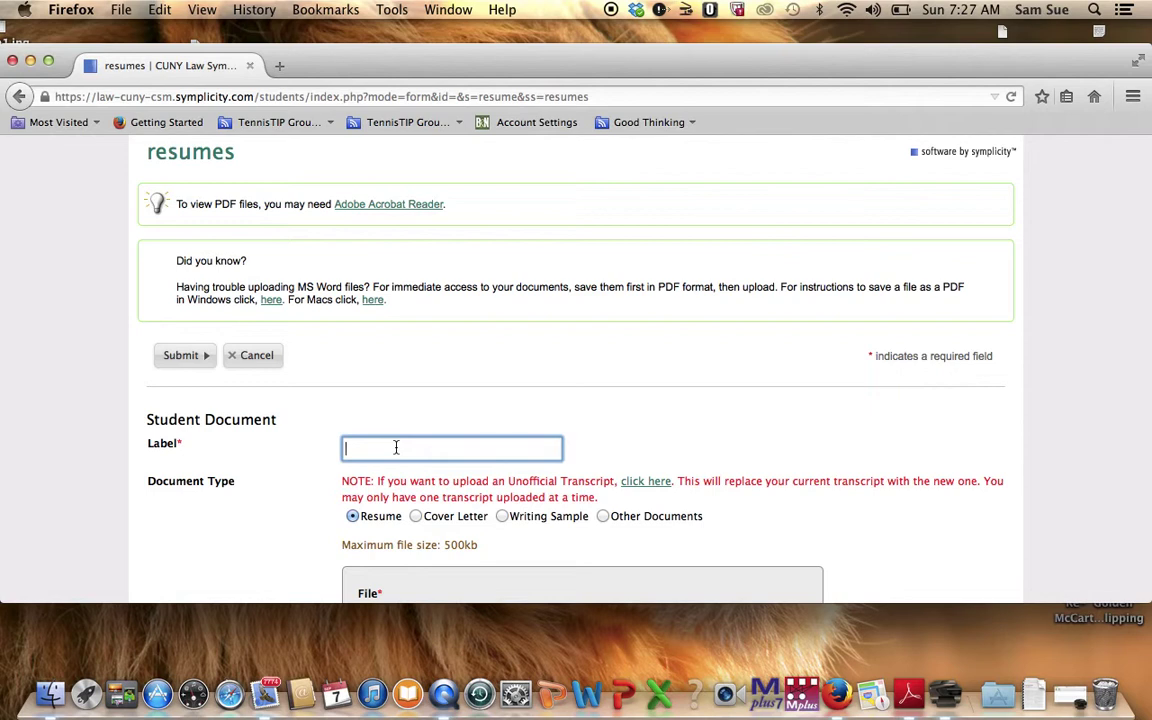
type("LA")
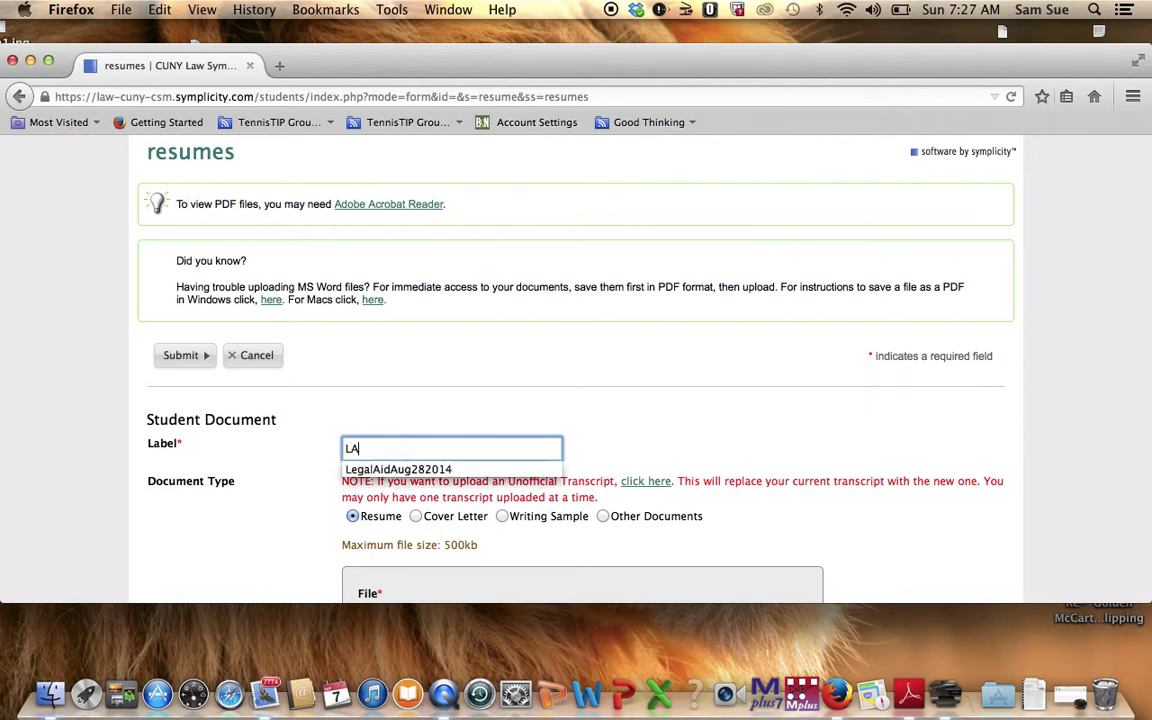
type("SC")
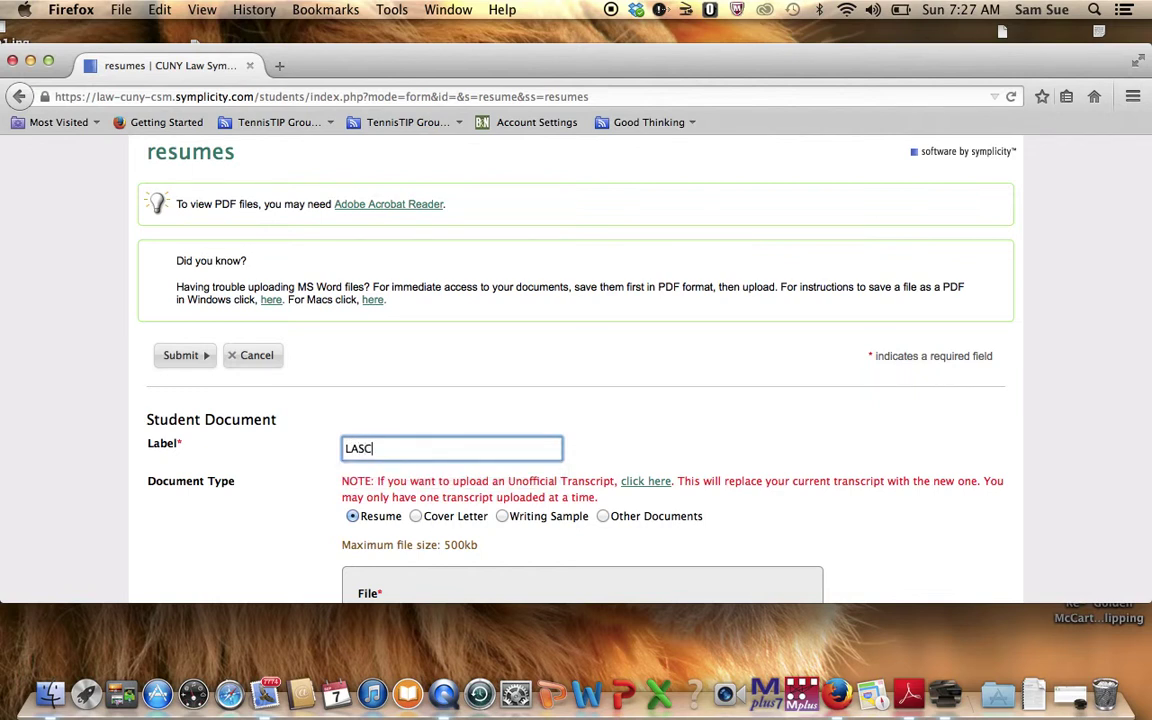
type("DP_Aug262014_cr")
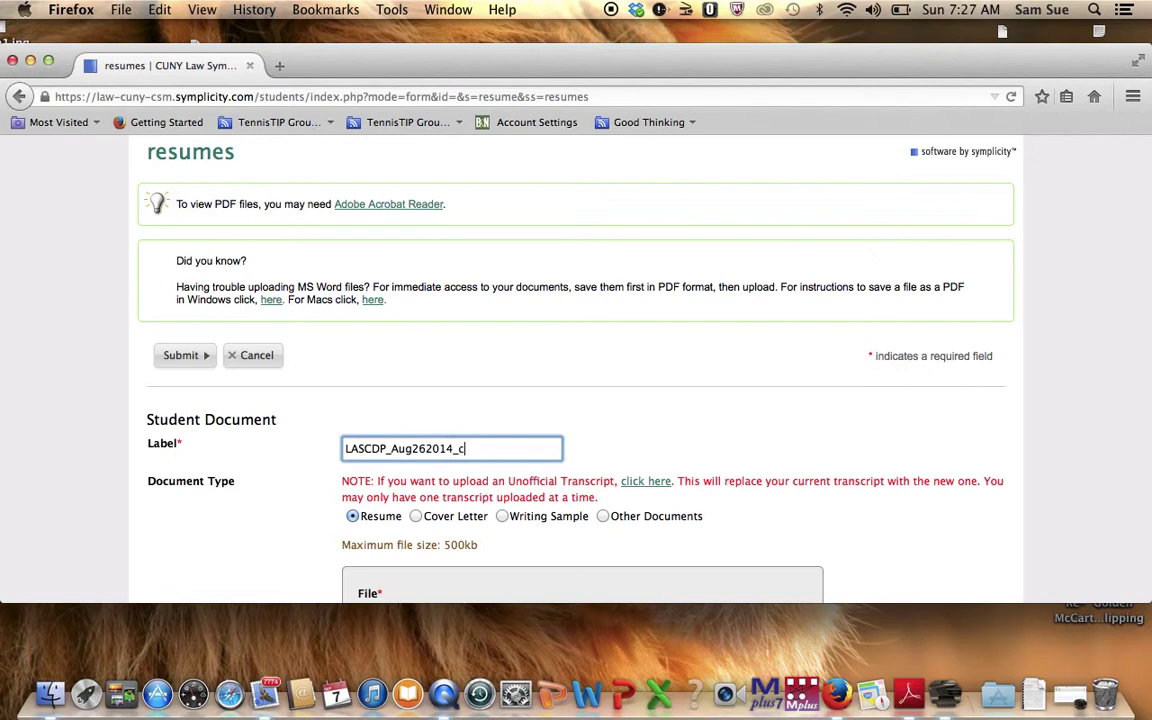
key("BackSpace")
type("vrltr")
left_click(1106, 333)
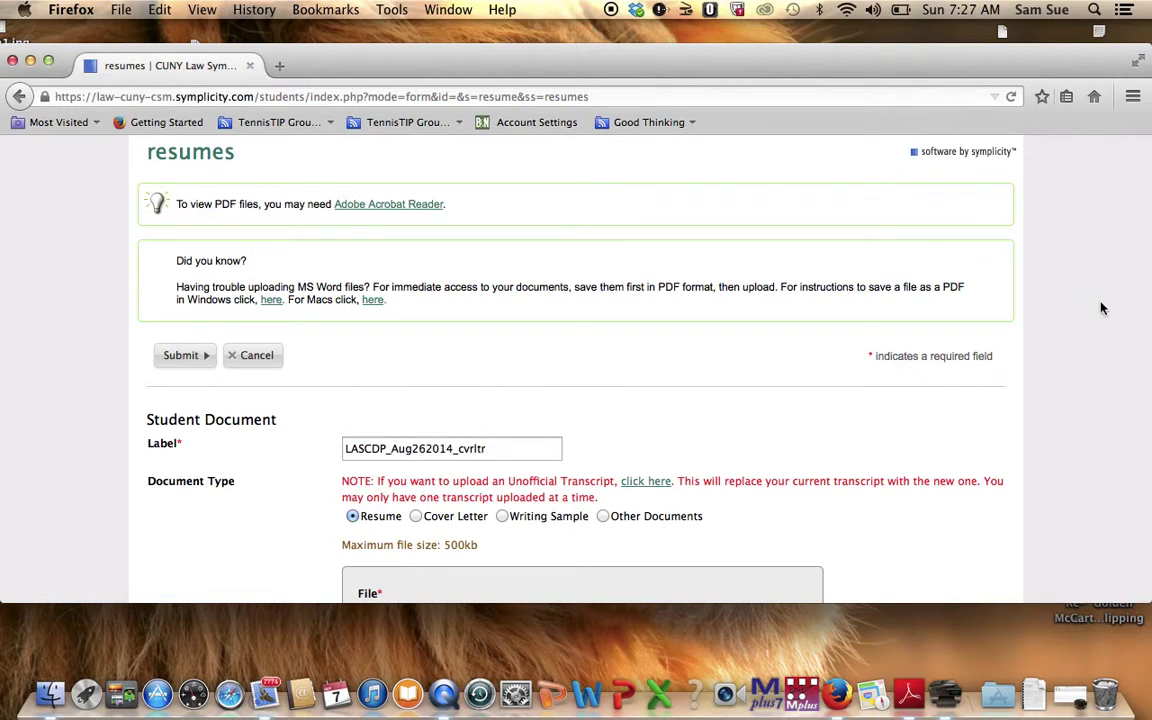
scroll(1101, 308, "down", 5)
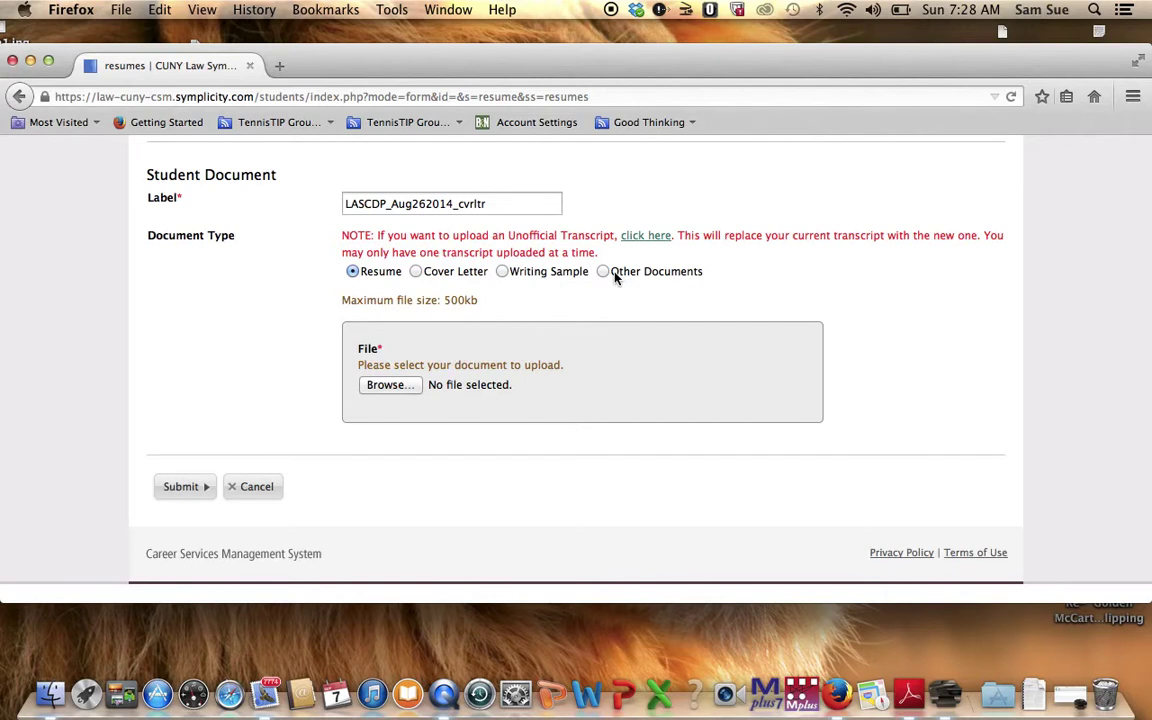
Cancel the cover letter form and delete testtranscript, confirming with OK.
left_click(269, 499)
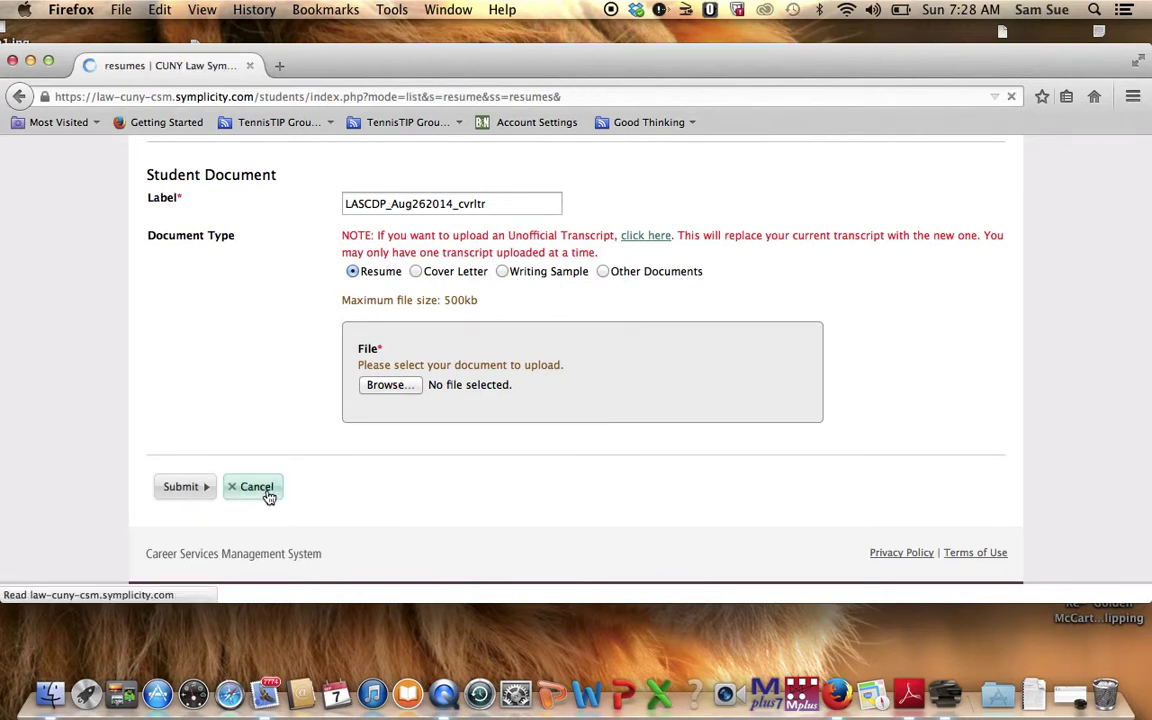
scroll(269, 497, "down", 5)
scroll(269, 480, "down", 2)
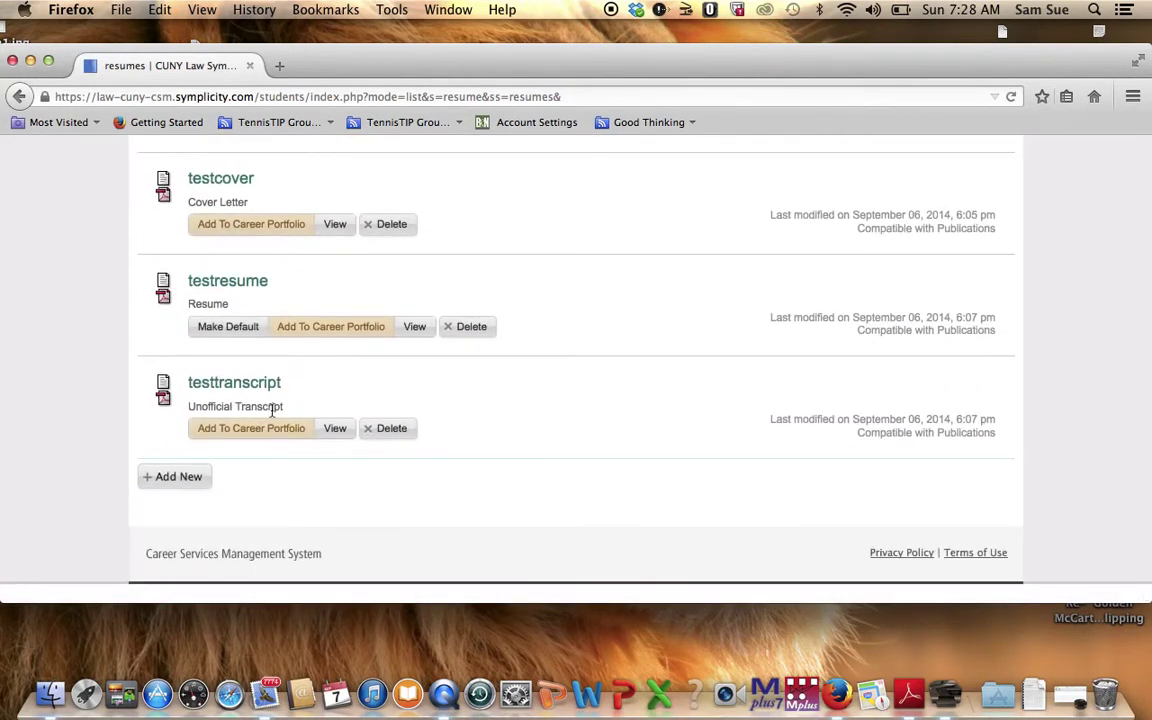
left_click(413, 429)
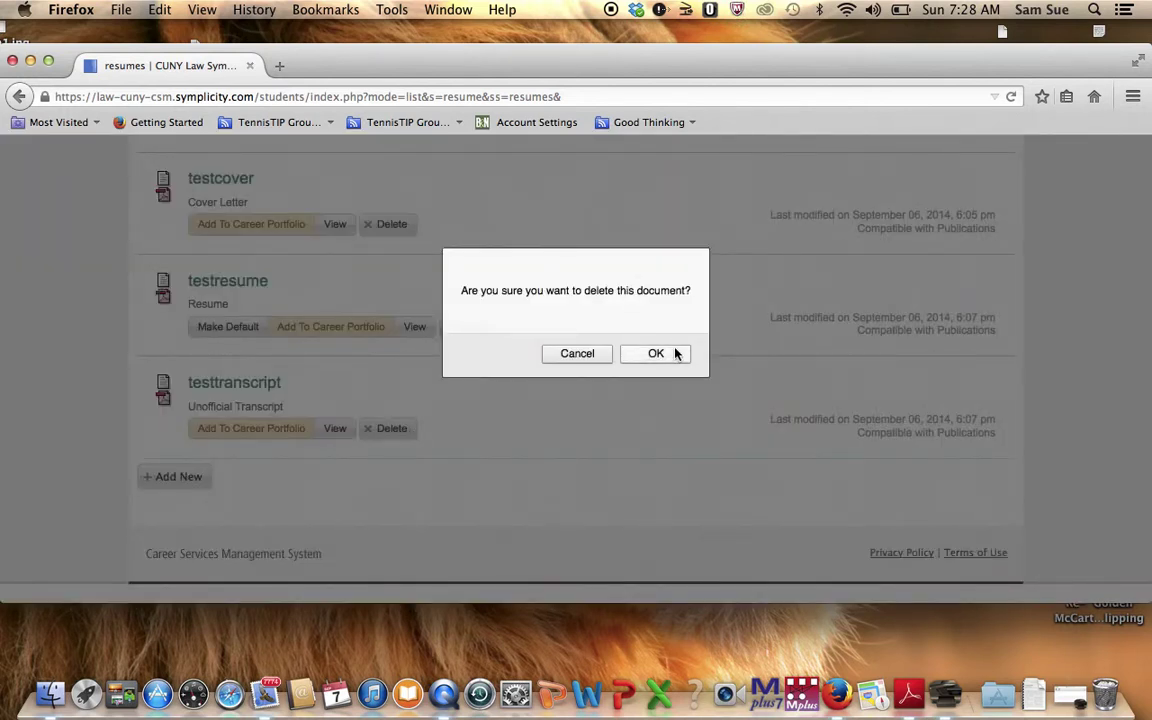
left_click(672, 354)
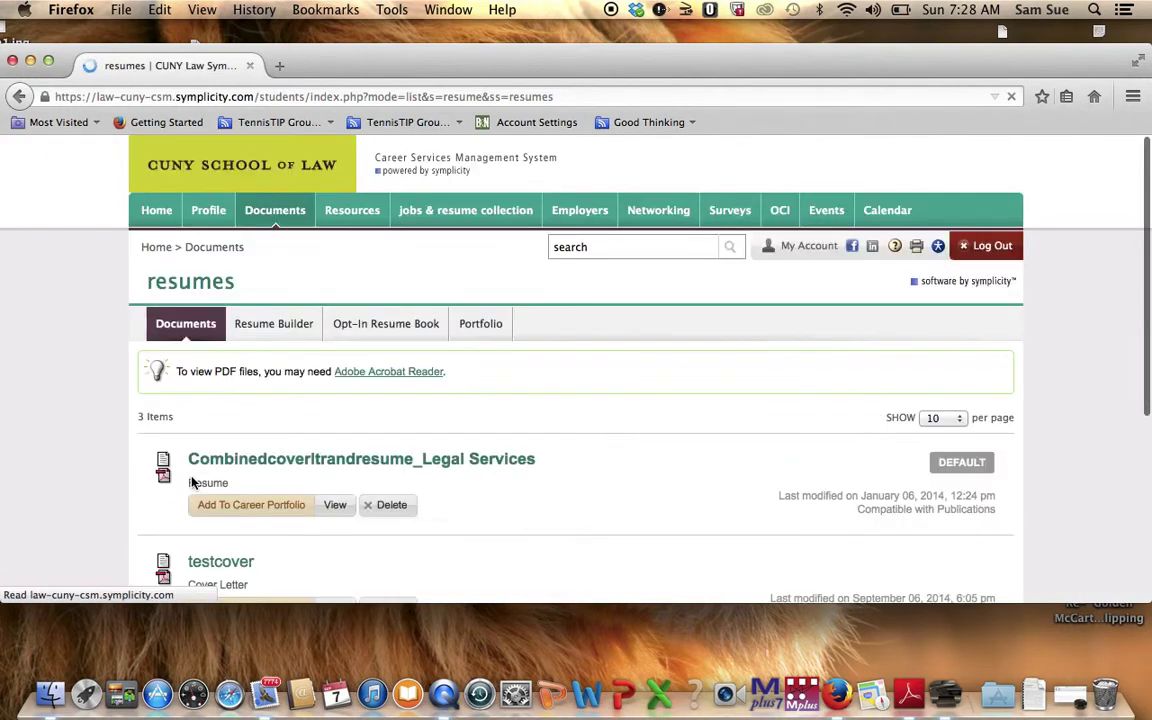
scroll(203, 474, "down", 5)
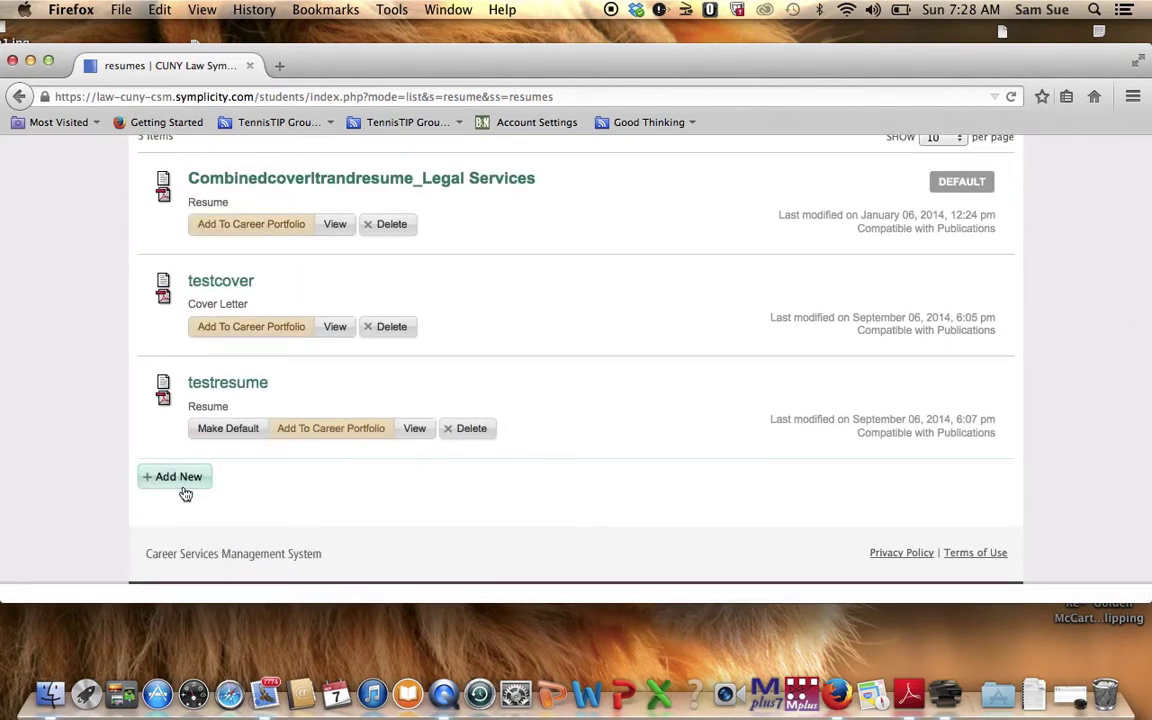
Start another new document with Add New and place the cursor in its Label field.
left_click(184, 490)
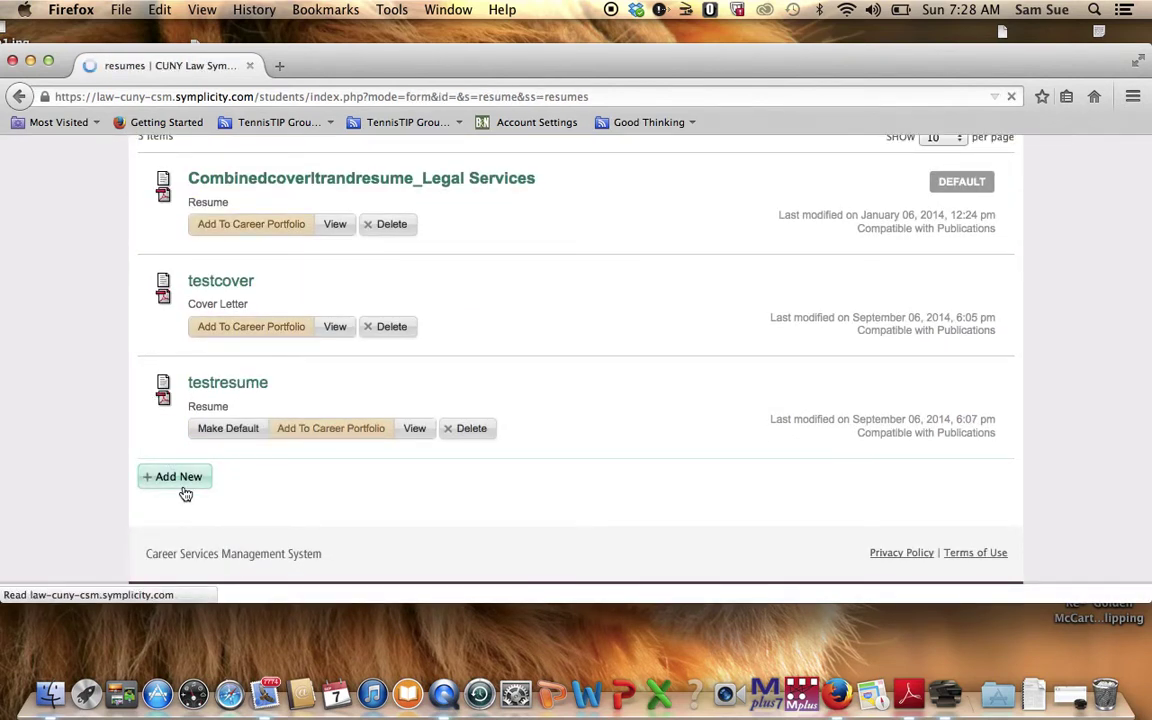
scroll(185, 490, "down", 5)
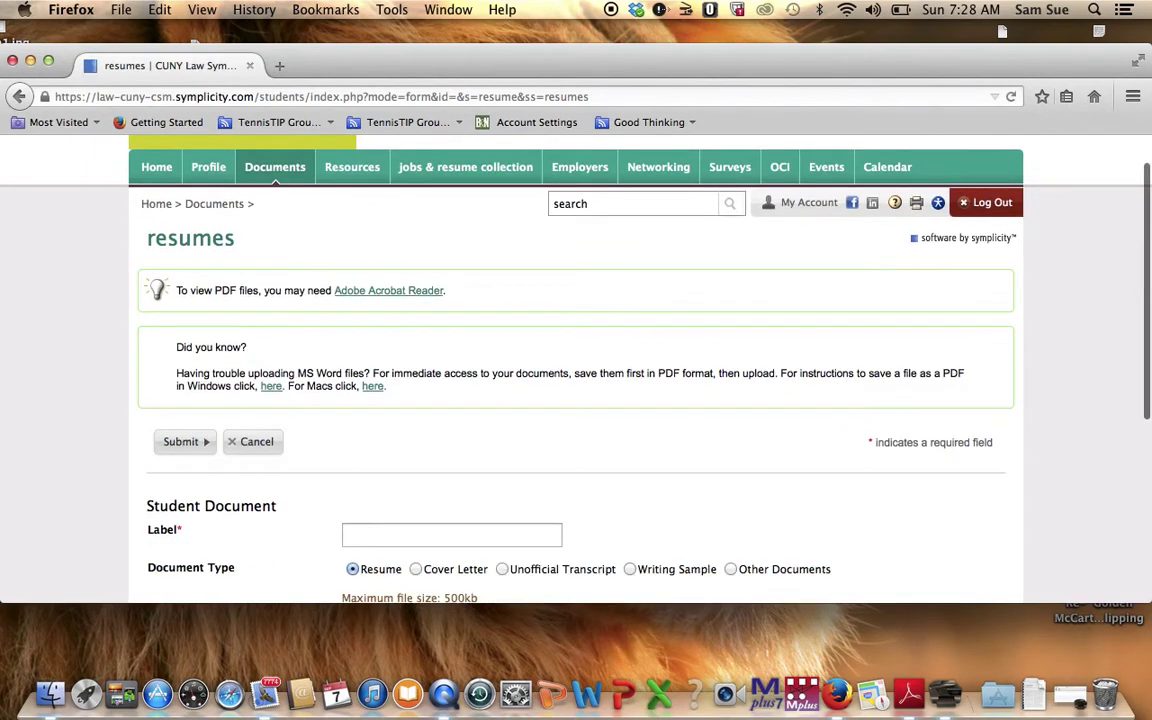
left_click(386, 277)
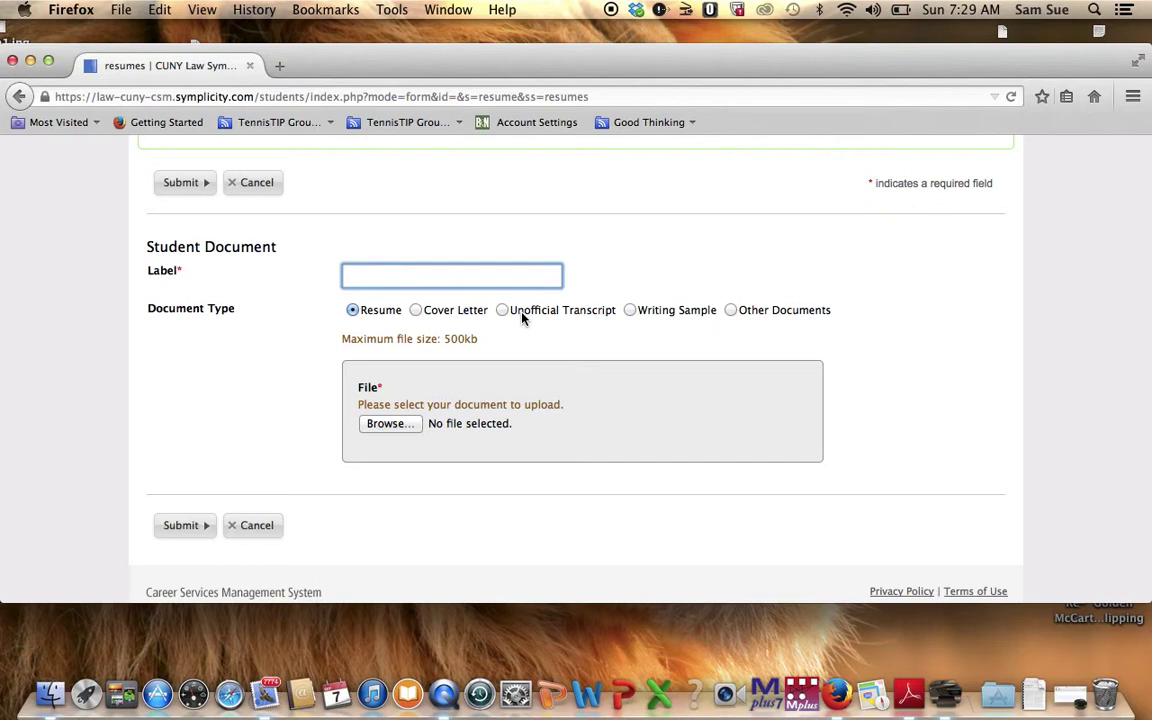
Replace the suggested LegalAidAug282014 label with Aug282014LawTrans and choose Unofficial Transcript.
left_click(451, 279)
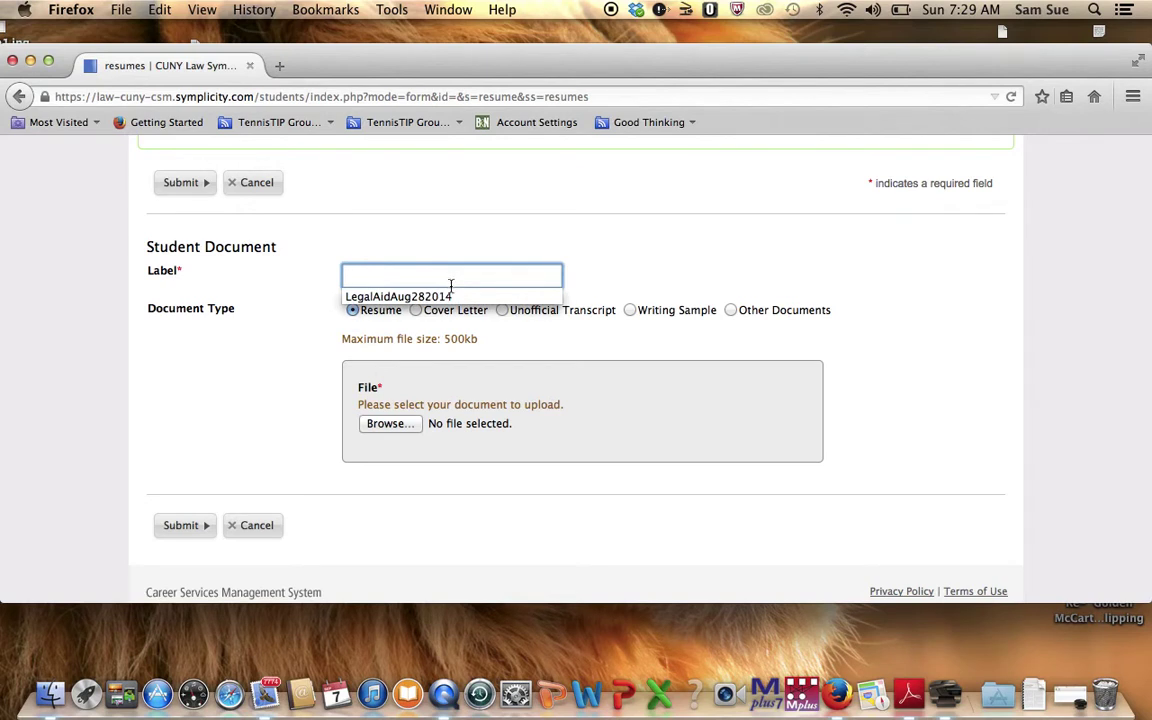
left_click(453, 298)
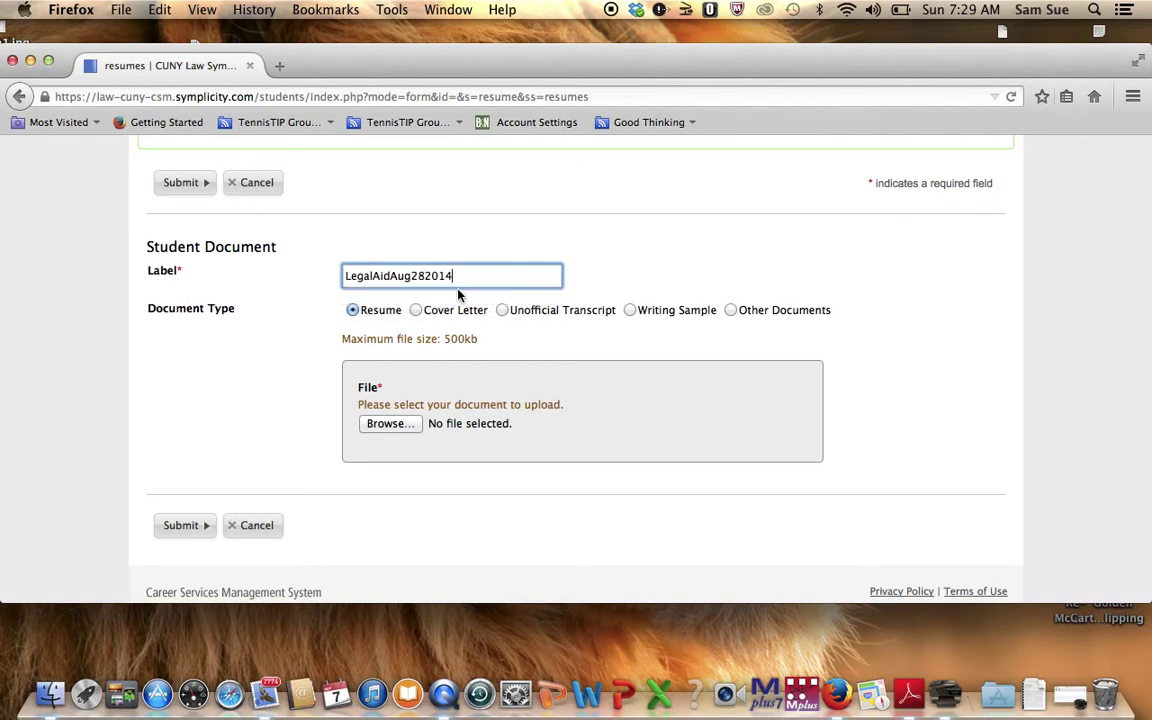
key("BackSpace")
key("BackSpace")
key("BackSpace")
key("BackSpace")
key("BackSpace")
key("BackSpace")
key("BackSpace")
key("BackSpace")
key("BackSpace")
key("BackSpace")
key("BackSpace")
key("BackSpace")
key("BackSpace")
key("BackSpace")
key("BackSpace")
key("BackSpace")
key("BackSpace")
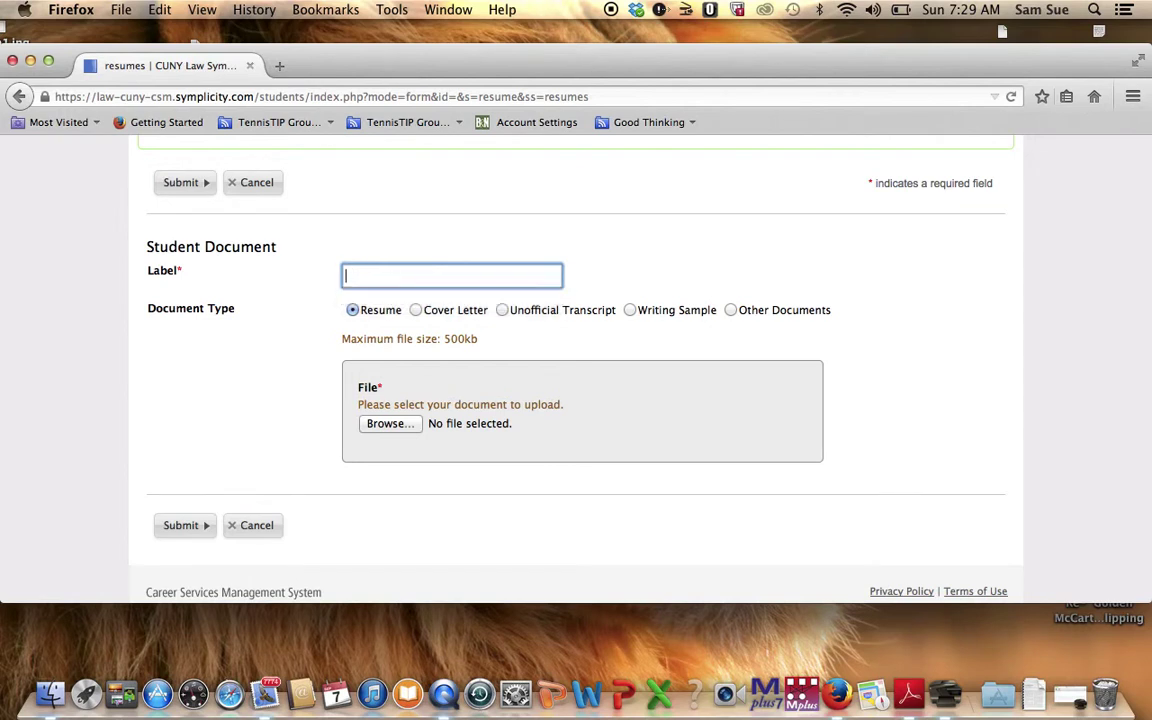
type("Aug28")
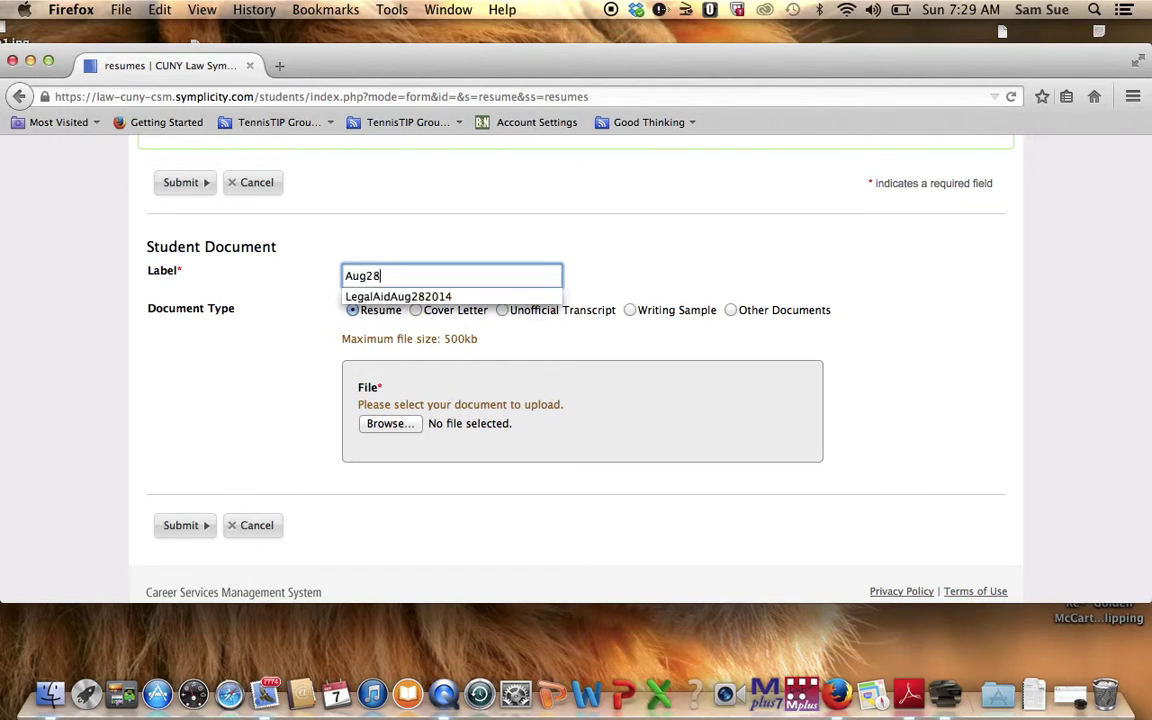
type("2014Tr")
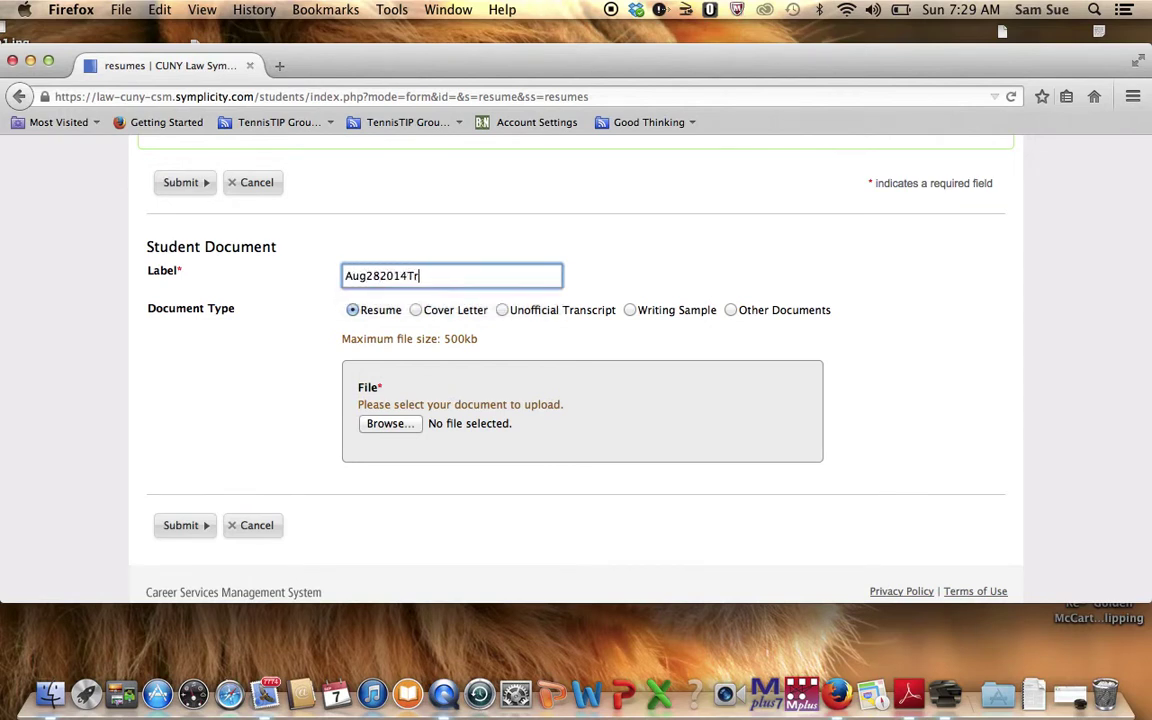
type("anscri")
key("BackSpace")
key("BackSpace")
key("BackSpace")
key("BackSpace")
key("BackSpace")
key("BackSpace")
key("BackSpace")
key("BackSpace")
type("LawTrans")
left_click(502, 311)
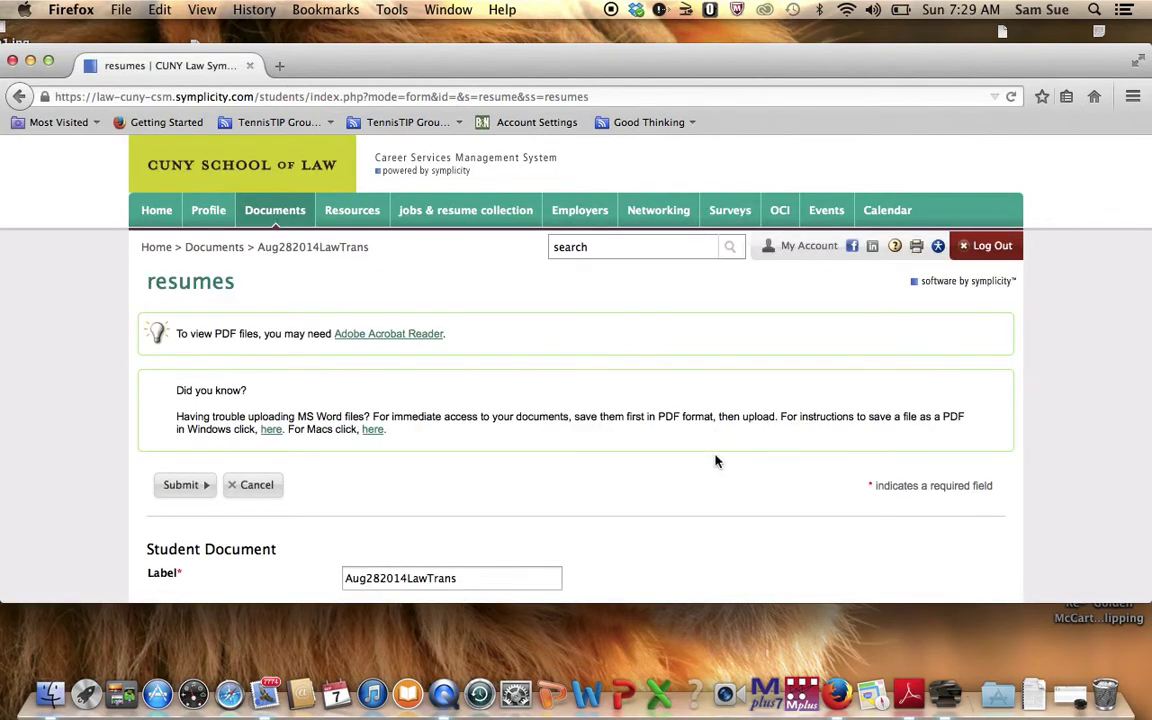
scroll(715, 437, "down", 3)
scroll(576, 370, "down", 5)
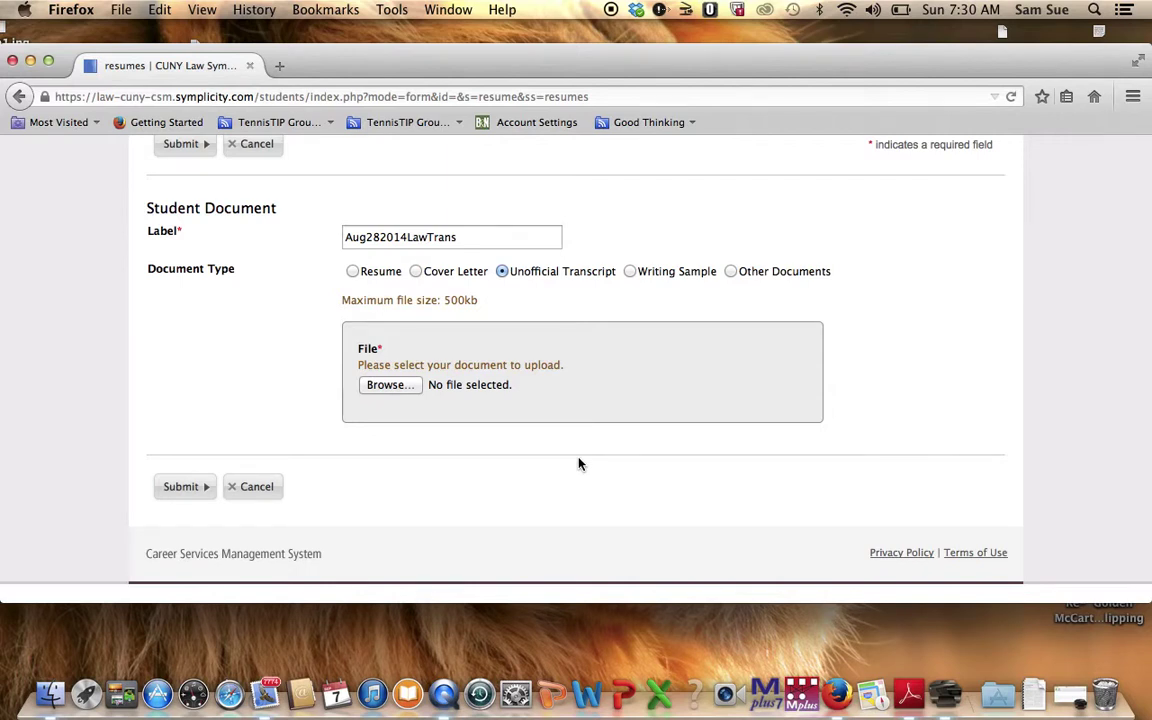
scroll(578, 463, "up", 5)
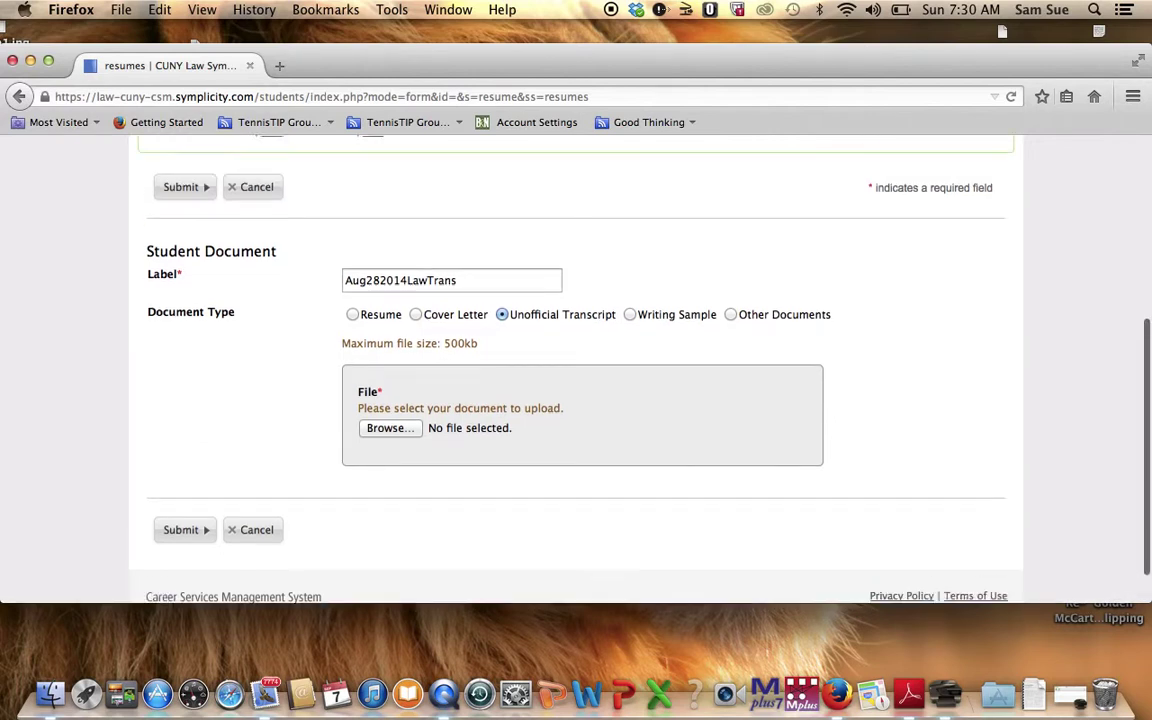
scroll(578, 400, "down", 5)
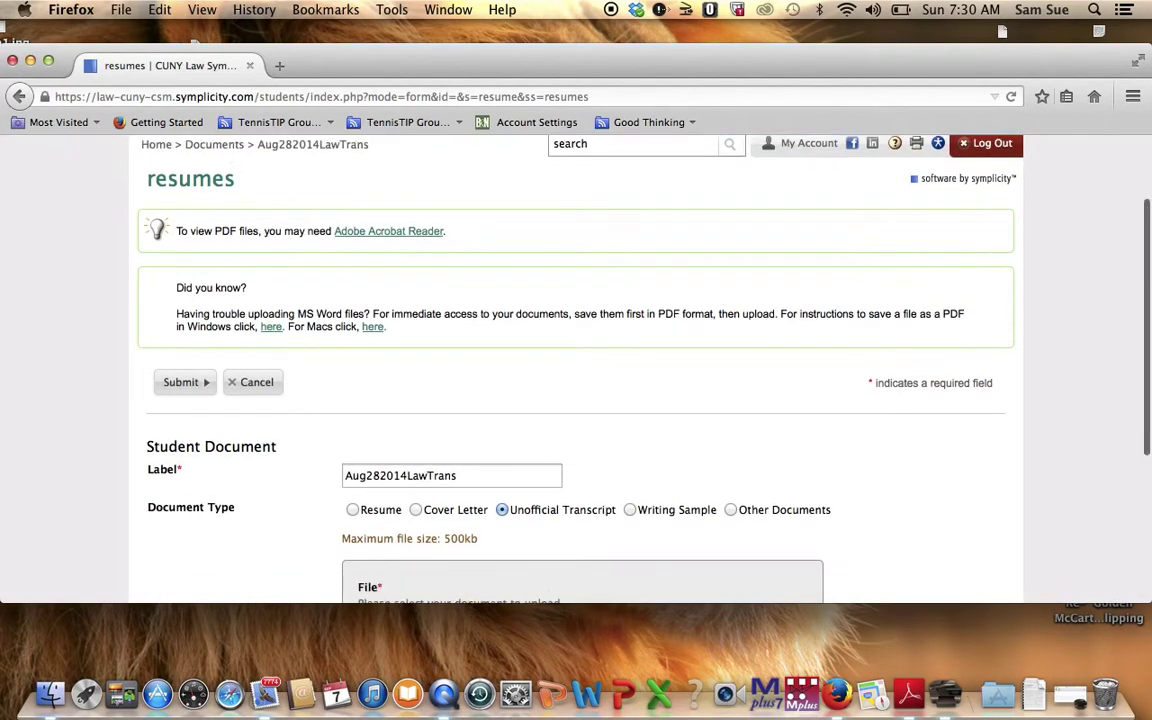